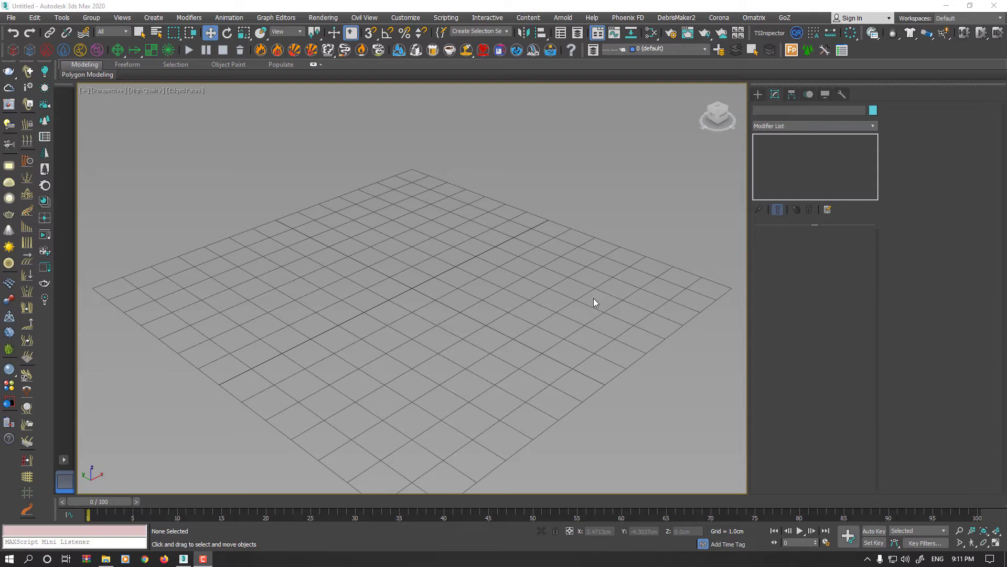
# Create a box with equal sides of about 6.64 cm at the centre of the grid, using the Cube creation method.
pyautogui.click(758, 94)
pyautogui.click(792, 157)
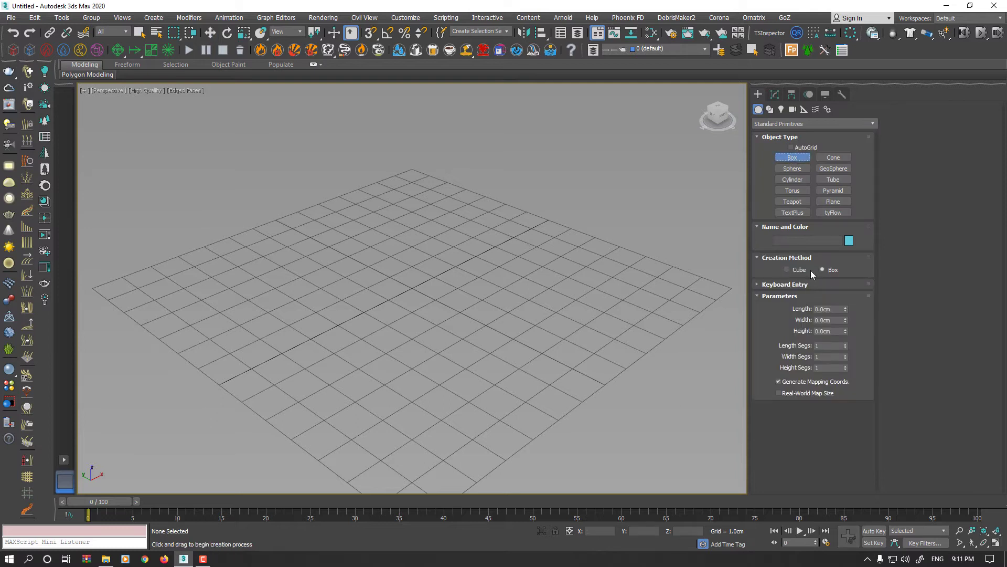
pyautogui.moveTo(406, 290); pyautogui.dragTo(360, 349)
pyautogui.rightClick(390, 326)
pyautogui.scroll(-5, 431, 353)
# Add a TurboSmooth modifier to the box and set its iterations to 4.
pyautogui.click(775, 95)
pyautogui.click(787, 125)
pyautogui.write('tu')
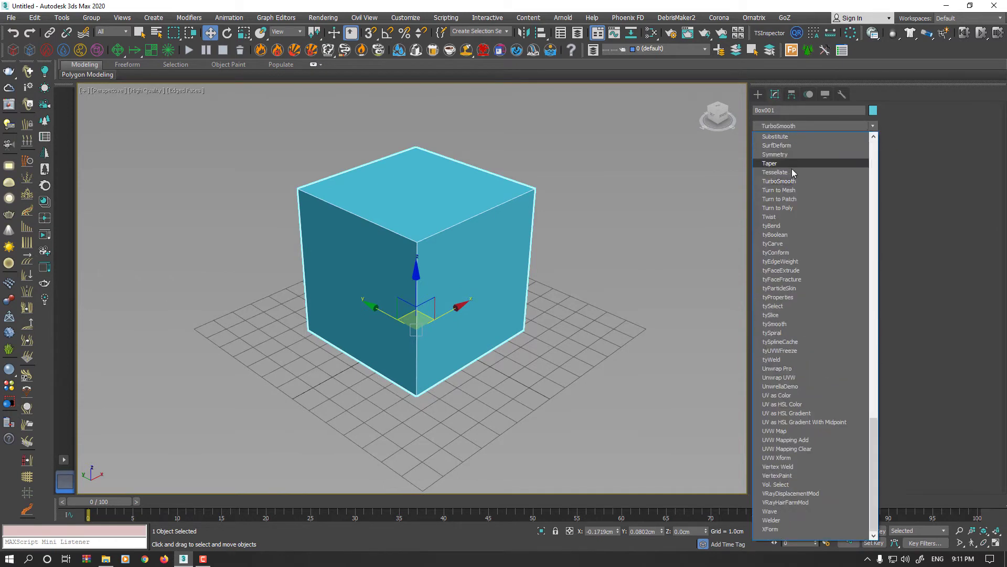
pyautogui.click(790, 182)
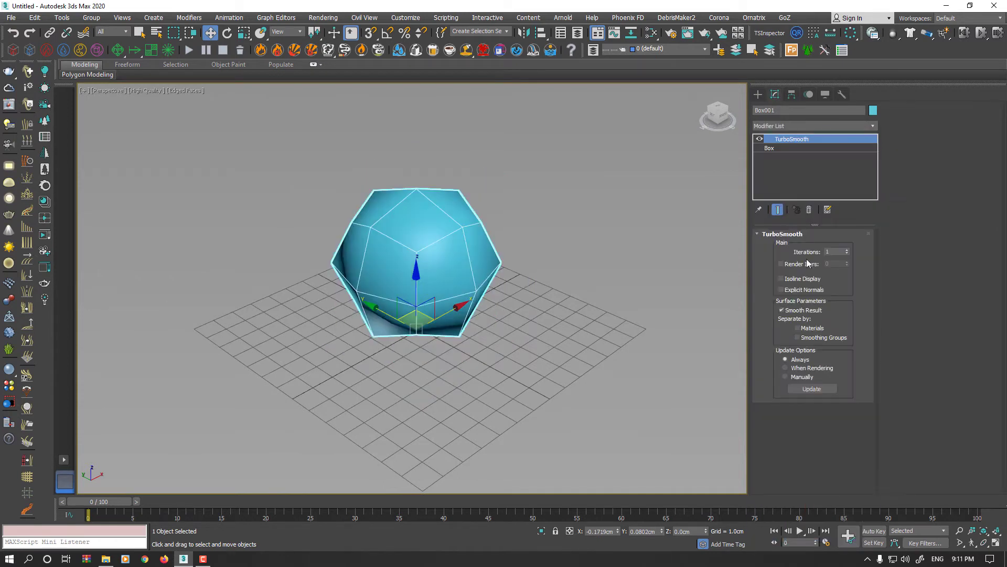
pyautogui.click(846, 248)
pyautogui.click(847, 248)
pyautogui.click(847, 248)
pyautogui.keyDown('alt'); pyautogui.moveTo(469, 272); pyautogui.dragTo(432, 262, button='middle'); pyautogui.keyUp('alt')
pyautogui.scroll(3, 462, 258)
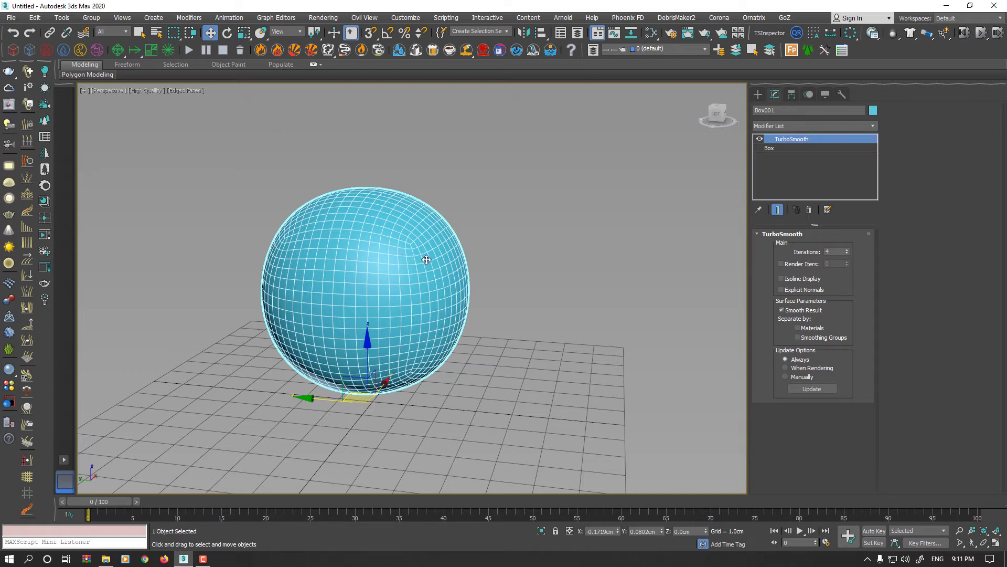
pyautogui.keyDown('alt'); pyautogui.moveTo(419, 267); pyautogui.dragTo(409, 277, button='middle'); pyautogui.keyUp('alt')
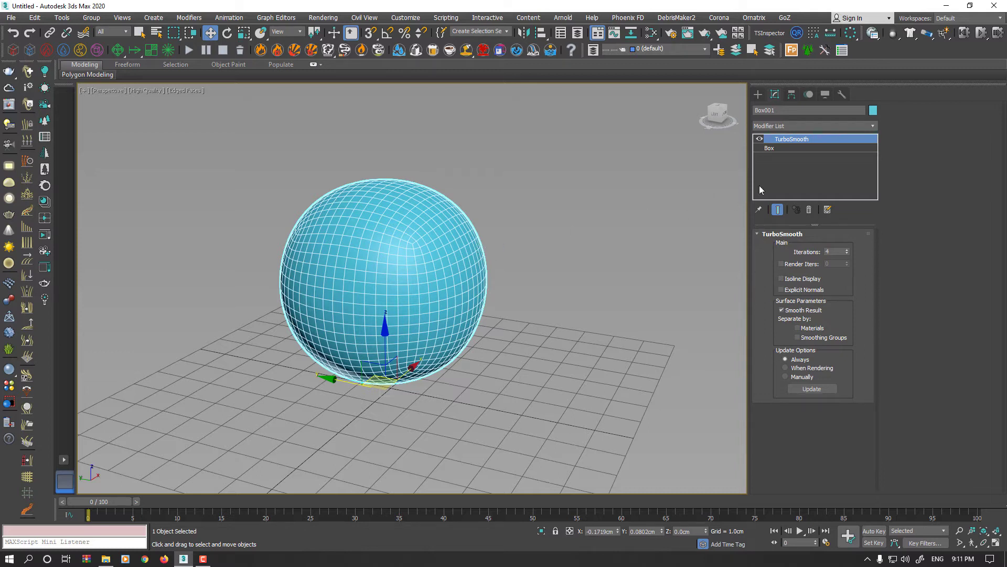
# Remove the TurboSmooth modifier and convert the box to an Editable Poly.
pyautogui.click(809, 210)
pyautogui.rightClick(450, 249)
pyautogui.moveTo(549, 342)
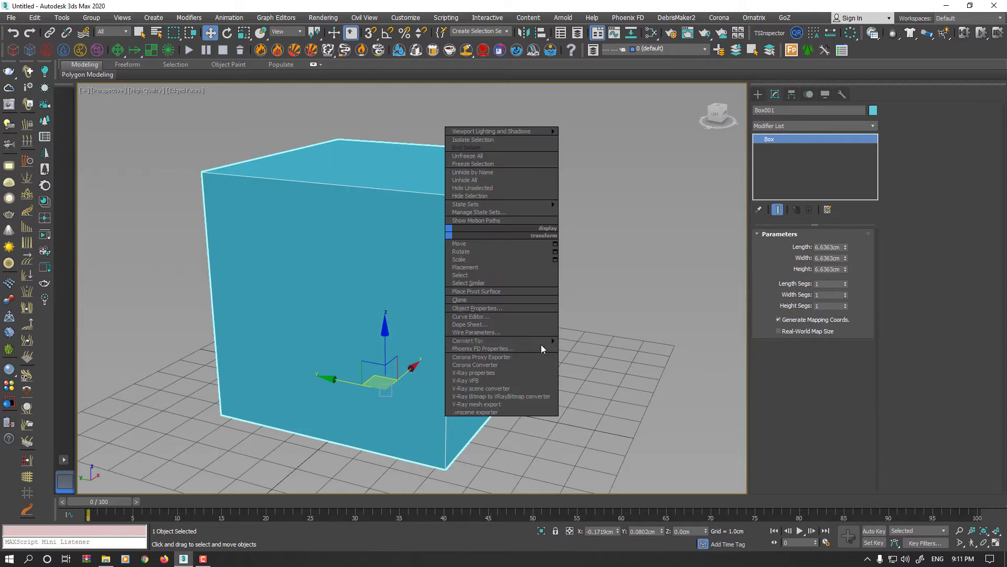
pyautogui.click(597, 350)
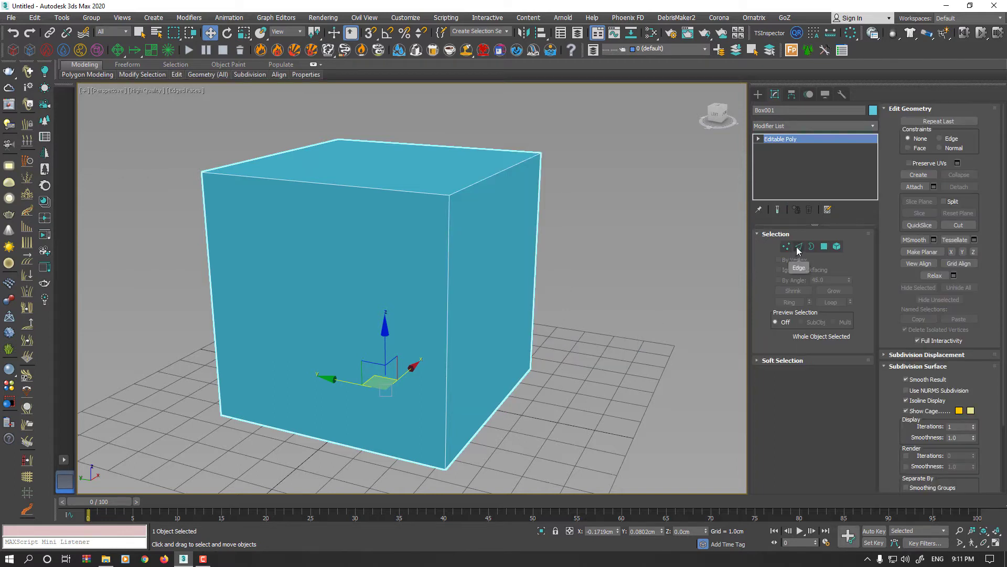
# Connect the four parallel widthwise edges of the box with 2 segments, pinched outward close to the opposite sides.
pyautogui.click(798, 246)
pyautogui.scroll(-5, 562, 230)
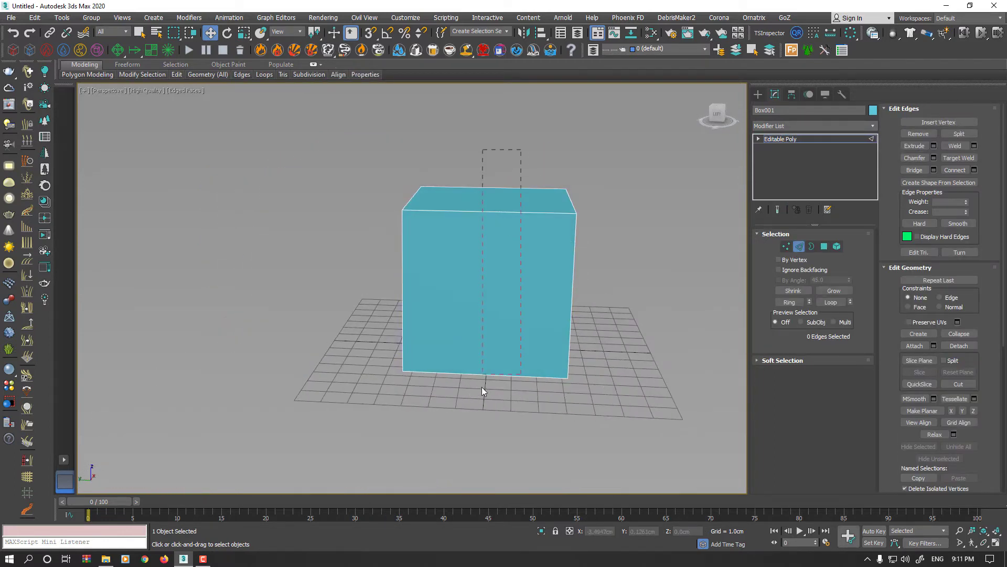
pyautogui.moveTo(481, 390); pyautogui.dragTo(480, 394)
pyautogui.click(974, 170)
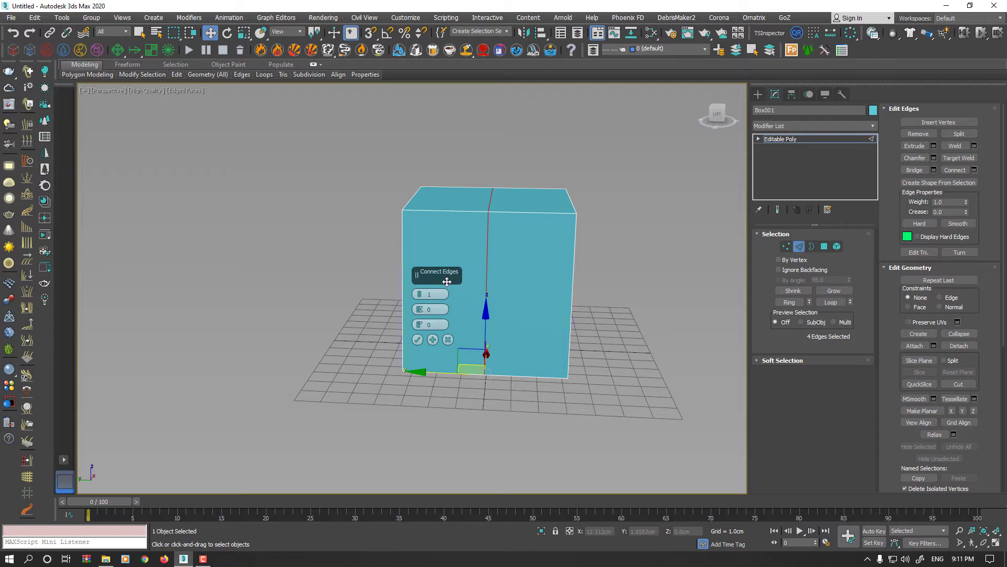
pyautogui.click(420, 292)
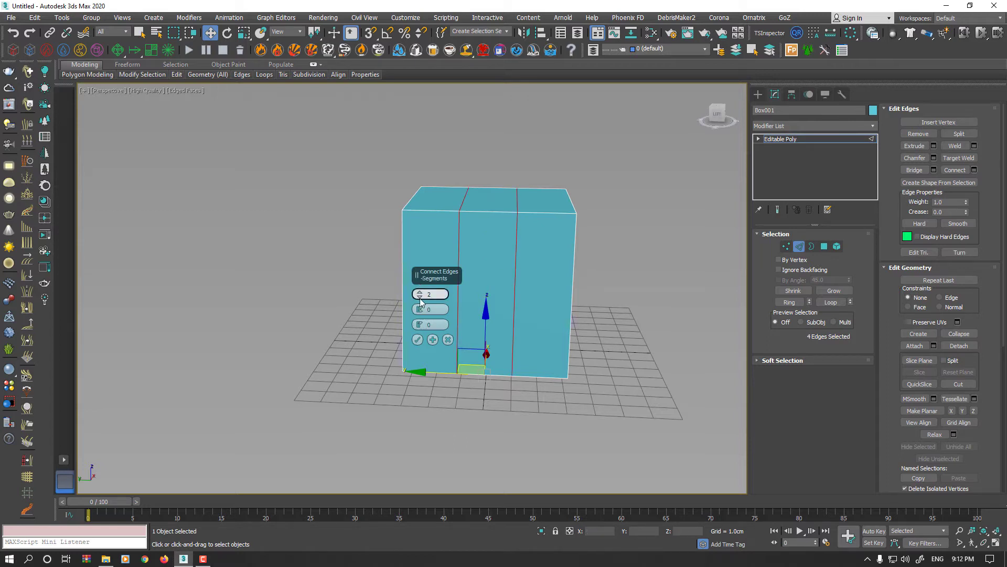
pyautogui.moveTo(420, 310); pyautogui.dragTo(426, 103)
pyautogui.click(417, 339)
pyautogui.keyDown('alt'); pyautogui.moveTo(418, 339); pyautogui.dragTo(376, 331, button='middle'); pyautogui.keyUp('alt')
# Repeat the same edge connection across the other two directions so support loops run beside every edge of the box.
pyautogui.moveTo(587, 167); pyautogui.dragTo(558, 435)
pyautogui.hotkey('ctrl', 'shift', 'e')
pyautogui.keyDown('alt'); pyautogui.moveTo(629, 398); pyautogui.dragTo(632, 353, button='middle'); pyautogui.keyUp('alt')
pyautogui.moveTo(719, 306); pyautogui.dragTo(430, 331)
pyautogui.hotkey('ctrl', 'shift', 'e')
pyautogui.keyDown('alt'); pyautogui.moveTo(489, 326); pyautogui.dragTo(545, 341, button='middle'); pyautogui.keyUp('alt')
pyautogui.moveTo(547, 269); pyautogui.dragTo(549, 277, button='middle')
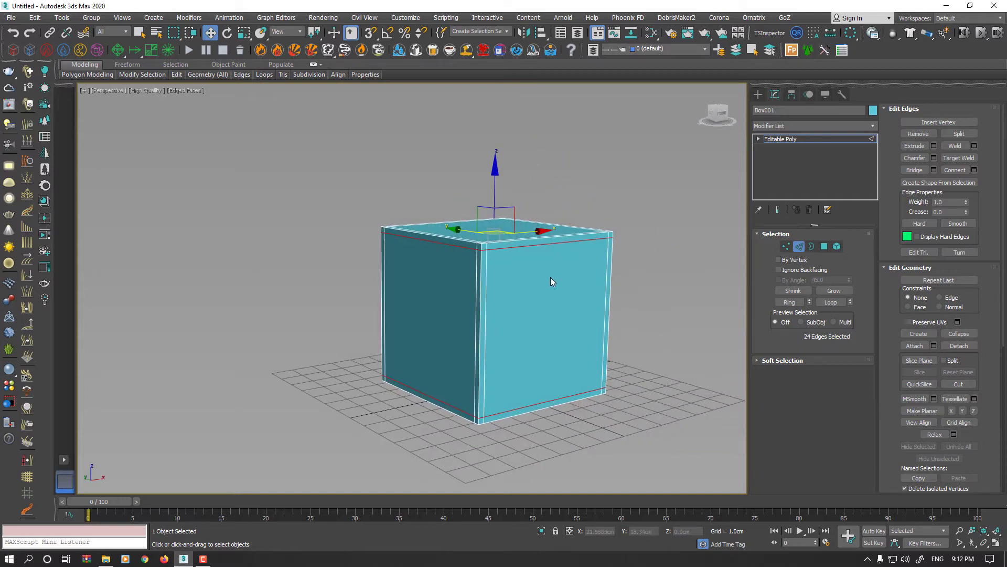
# Apply TurboSmooth to the box with 4 iterations and hide the edged faces to inspect the rounded edges.
pyautogui.click(801, 247)
pyautogui.click(786, 122)
pyautogui.write('tu')
pyautogui.click(790, 181)
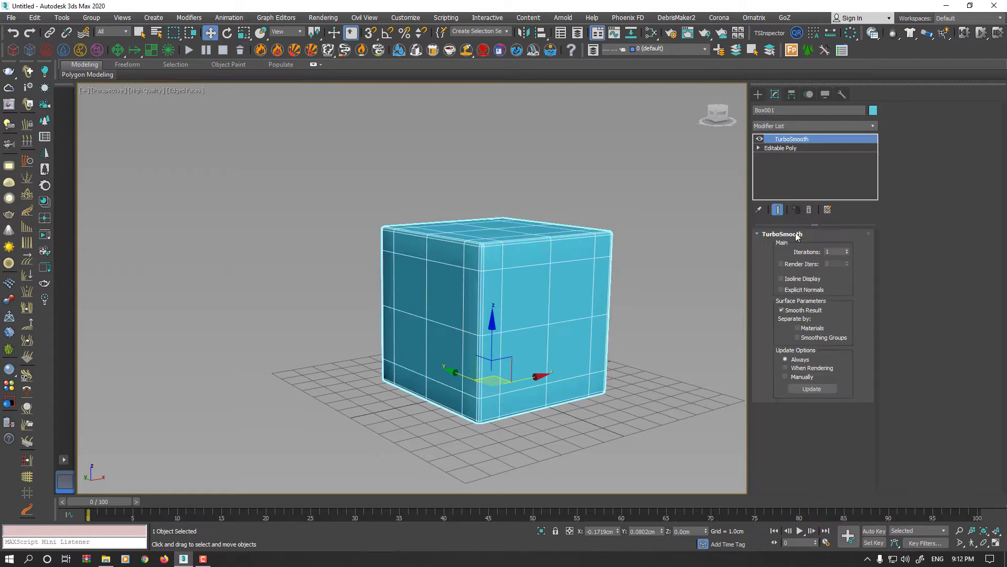
pyautogui.click(846, 249)
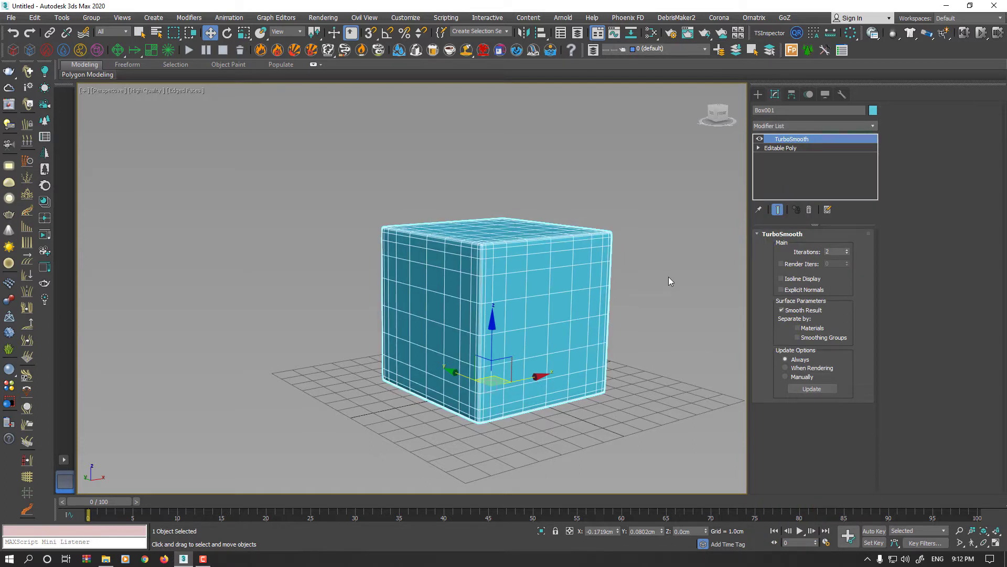
pyautogui.press('F4')
pyautogui.click(847, 250)
pyautogui.click(847, 249)
pyautogui.keyDown('alt'); pyautogui.moveTo(557, 274); pyautogui.dragTo(580, 279, button='middle'); pyautogui.keyUp('alt')
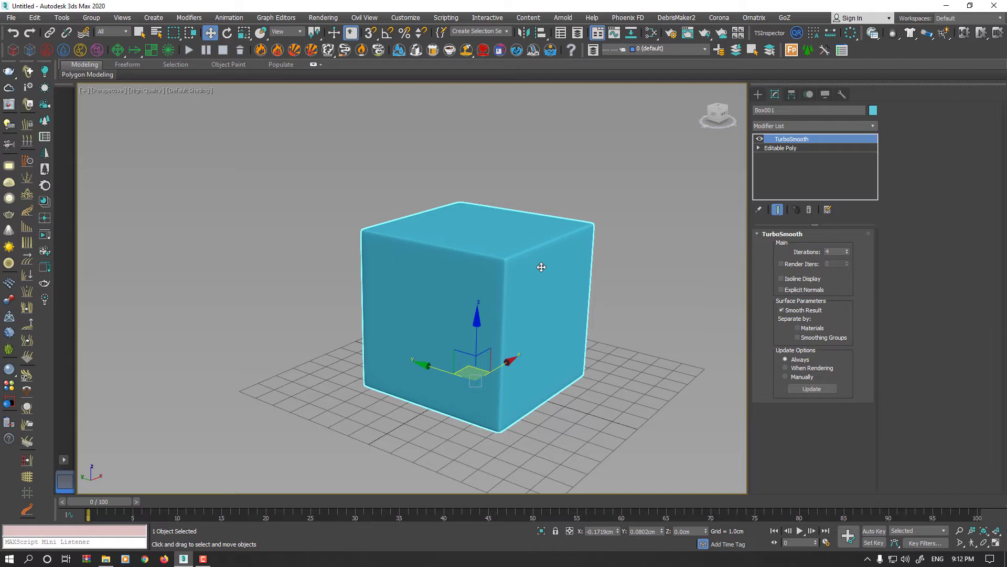
# Delete the TurboSmooth modifier, show edged faces to inspect the support loops, and undo the deletion.
pyautogui.click(807, 209)
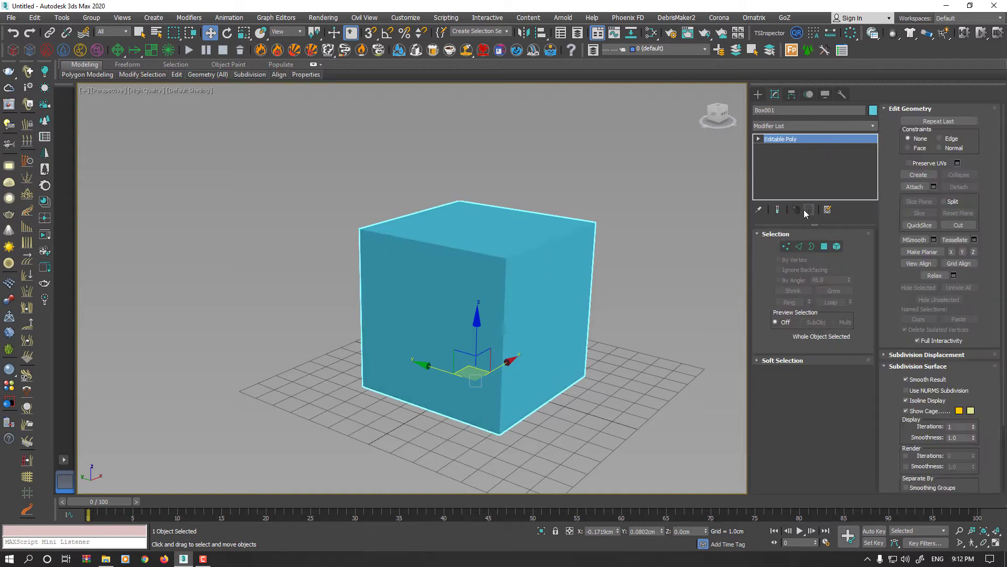
pyautogui.press('F4')
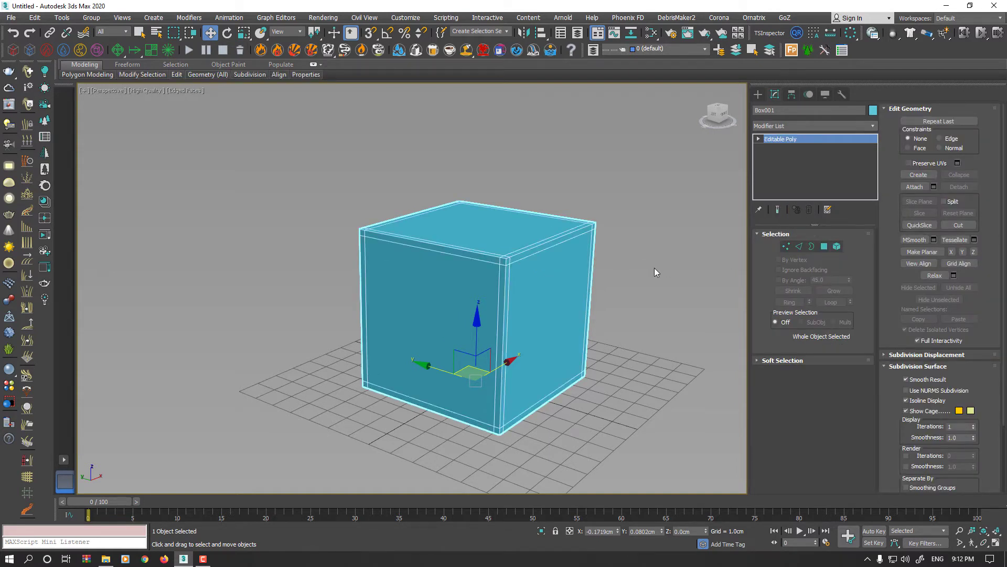
pyautogui.hotkey('ctrl', 'y')
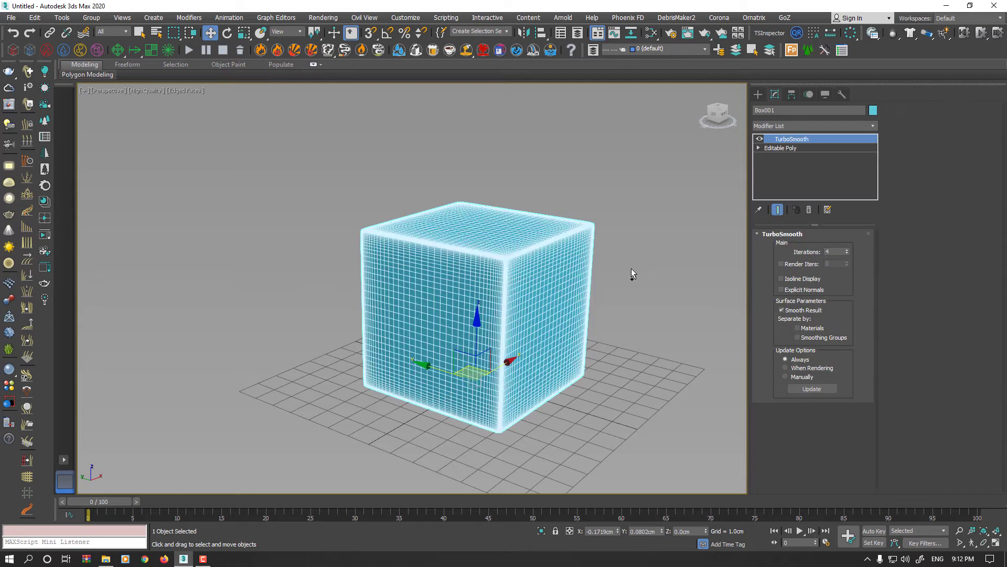
# Select all 12 edges of the Editable Poly box, show the smoothed end result and set their crease to 1.0.
pyautogui.click(780, 148)
pyautogui.click(798, 246)
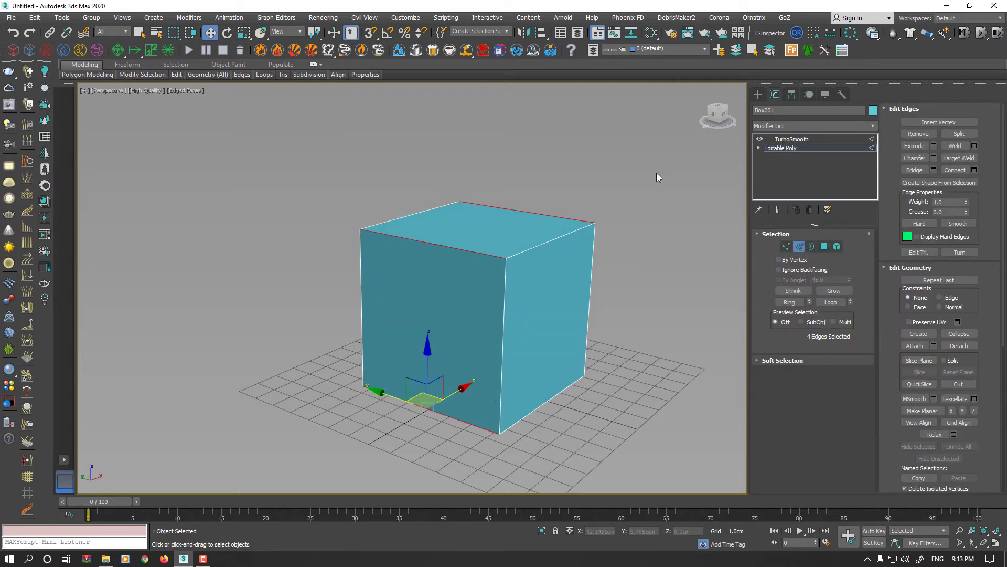
pyautogui.moveTo(562, 264); pyautogui.dragTo(307, 449)
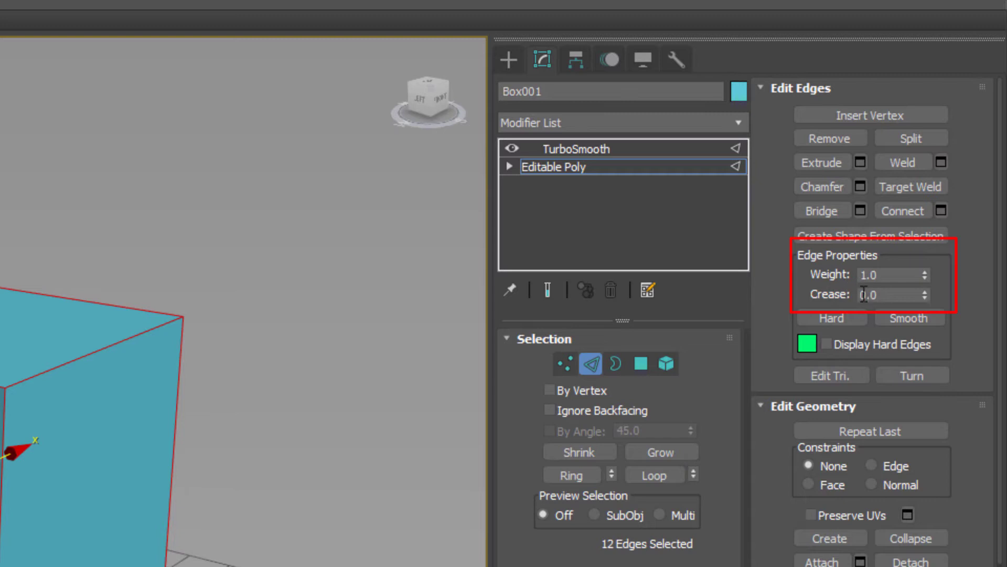
pyautogui.click(553, 293)
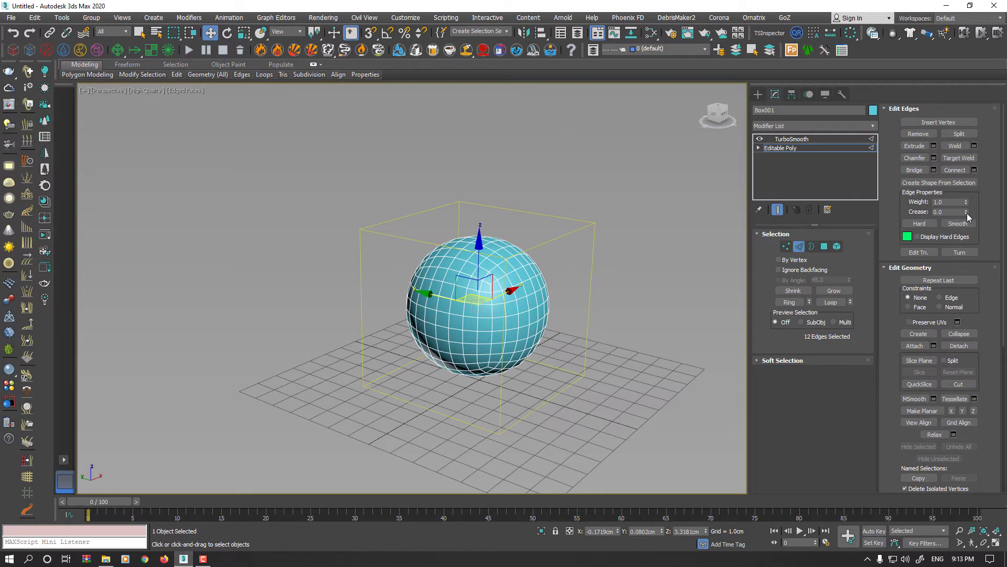
pyautogui.moveTo(967, 213); pyautogui.dragTo(965, 151)
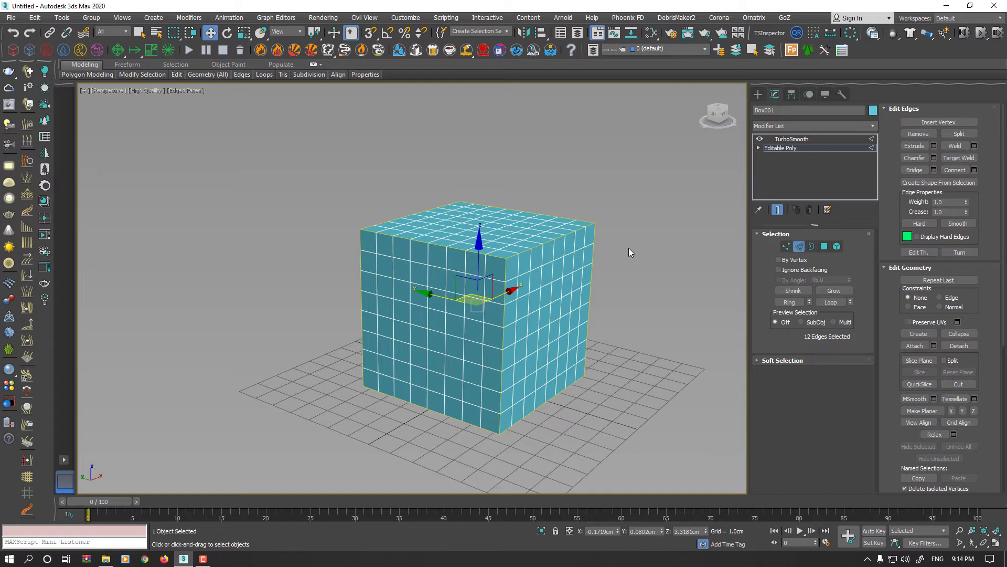
# Select only two opposite top edges of the box and set their crease to 0.0 to round the top.
pyautogui.click(629, 248)
pyautogui.click(467, 251)
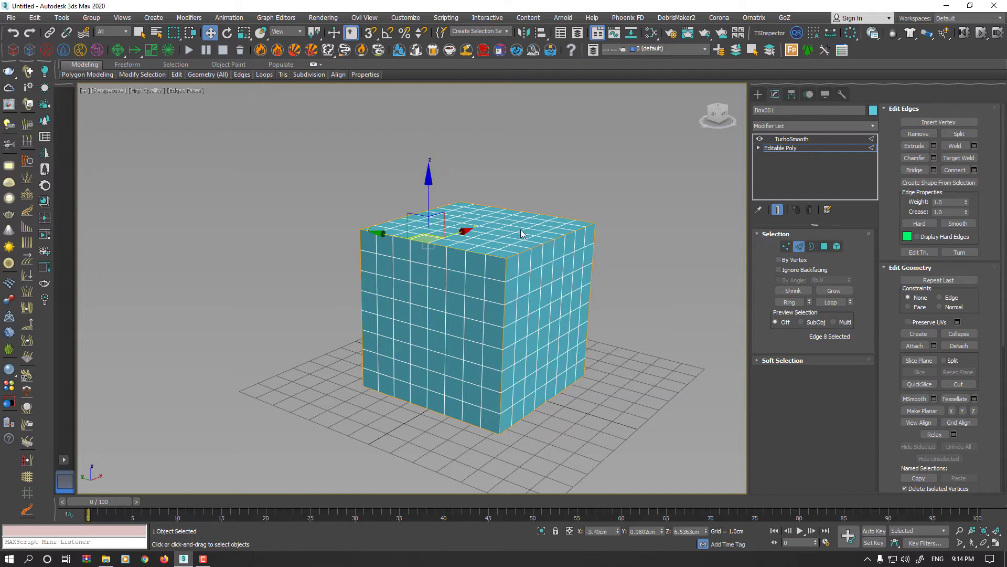
pyautogui.click(543, 214)
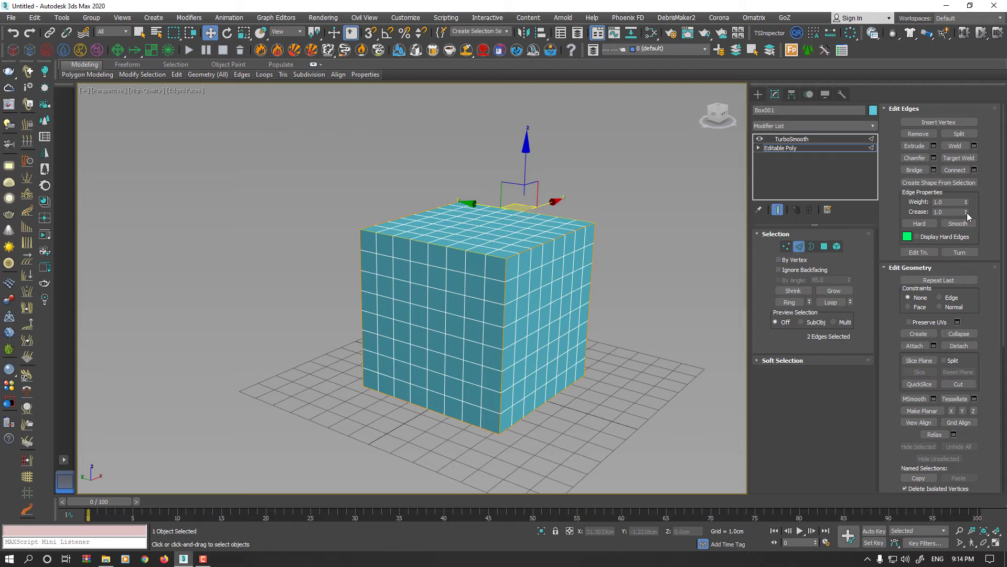
pyautogui.moveTo(968, 217); pyautogui.dragTo(944, 293)
pyautogui.keyDown('alt'); pyautogui.moveTo(635, 305); pyautogui.dragTo(610, 295, button='middle'); pyautogui.keyUp('alt')
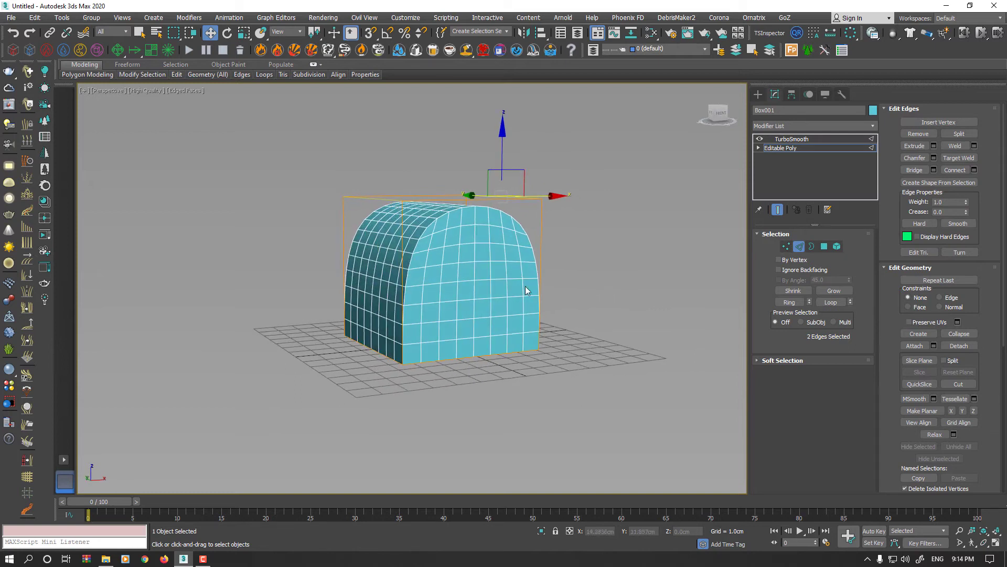
pyautogui.keyDown('alt'); pyautogui.moveTo(461, 278); pyautogui.dragTo(412, 237, button='middle'); pyautogui.keyUp('alt')
pyautogui.scroll(3, 413, 237)
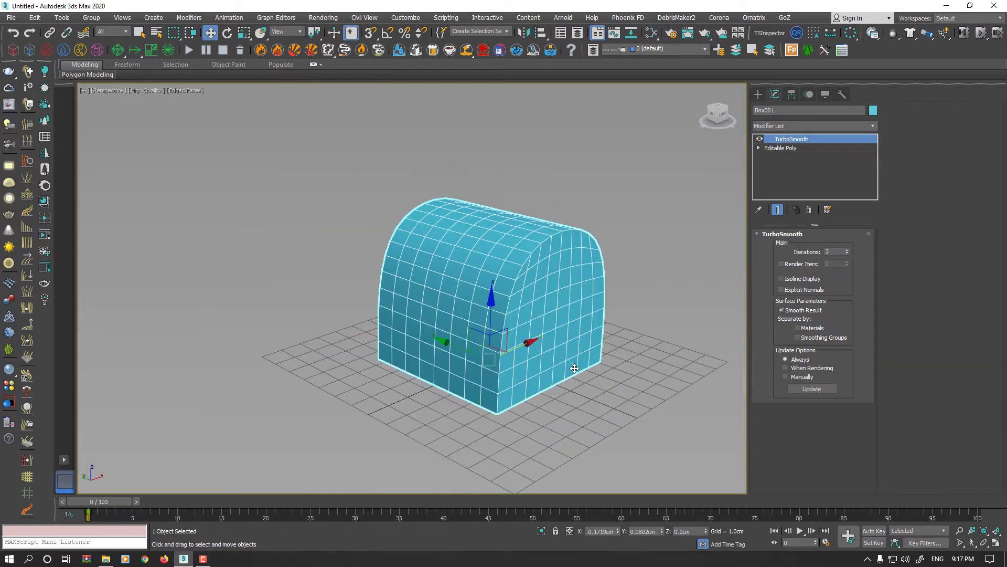
# Export the model as an Autodesk FBX file named Crease, accepting the current export options.
pyautogui.click(10, 17)
pyautogui.moveTo(79, 173)
pyautogui.click(128, 173)
pyautogui.click(174, 513)
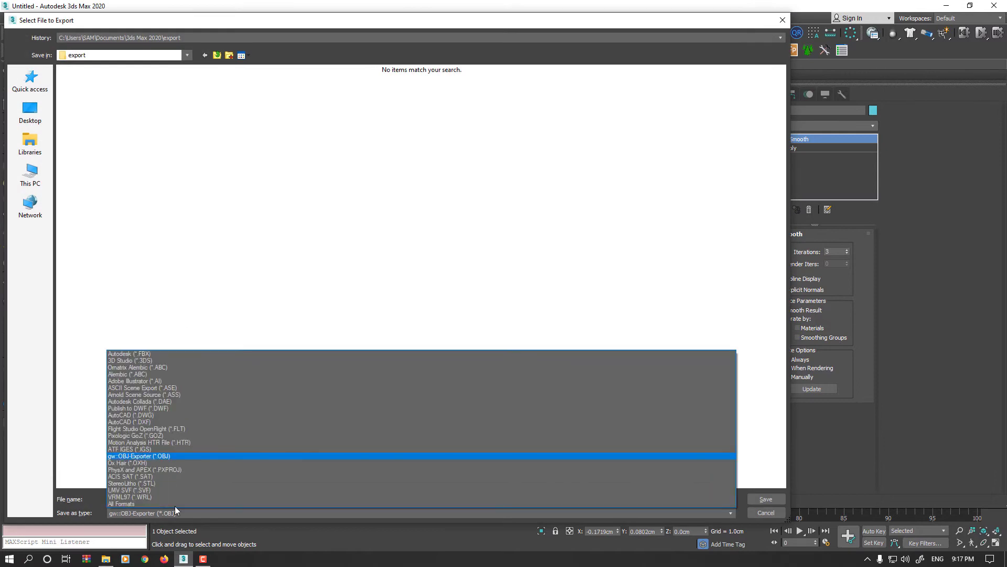
pyautogui.click(152, 359)
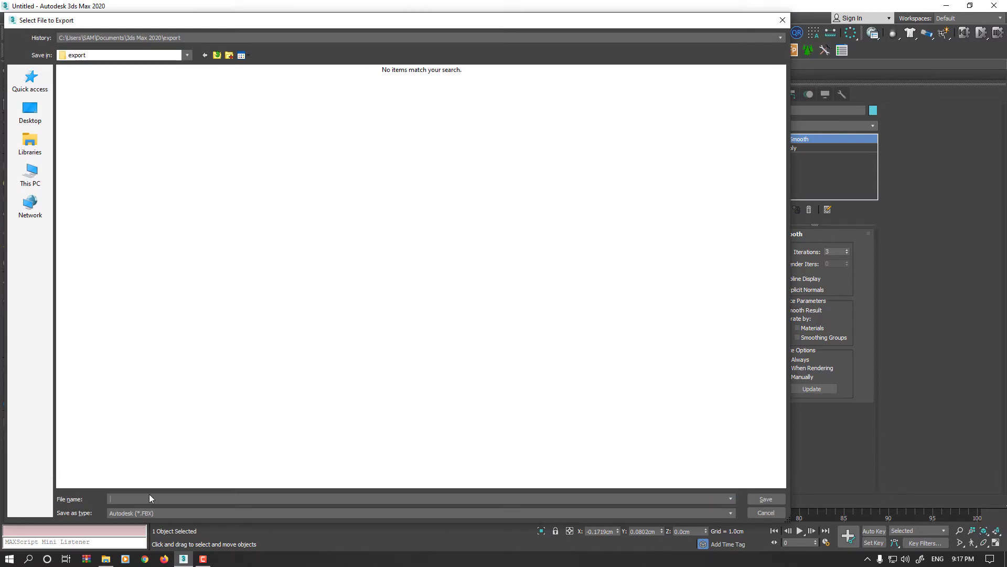
pyautogui.write('Crease')
pyautogui.press('Return')
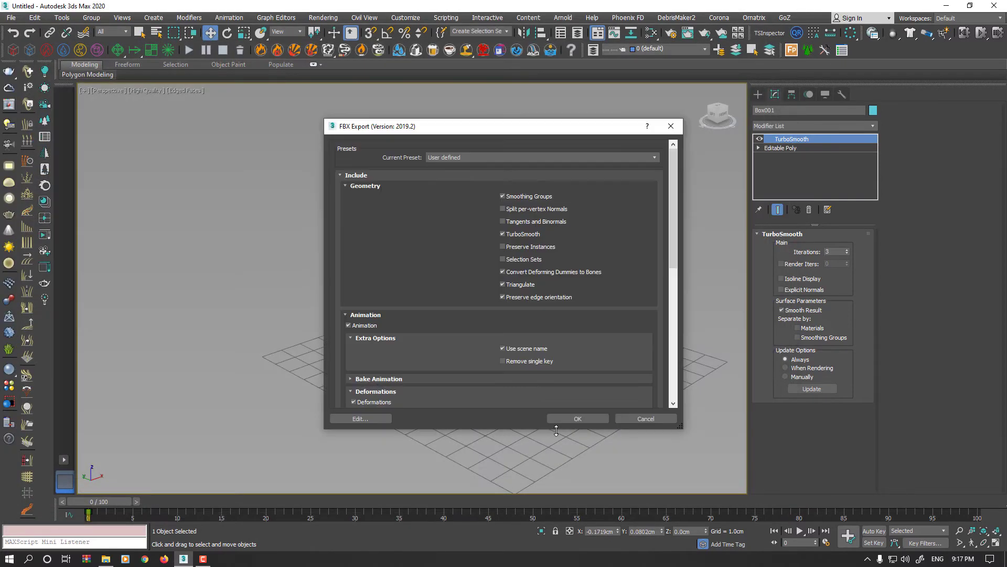
pyautogui.click(571, 414)
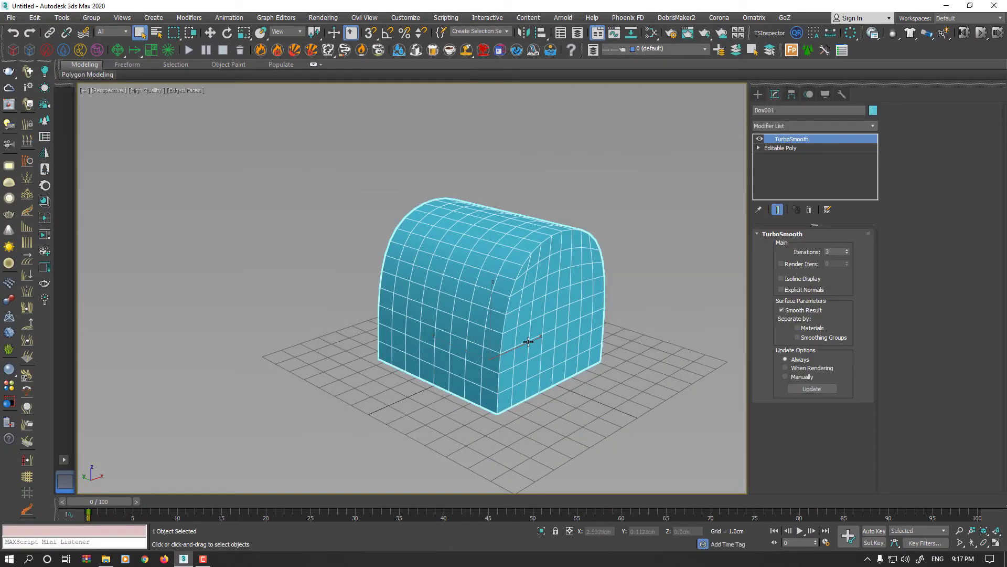
# Move the original object along the X axis to about -6.4 cm and deselect it.
pyautogui.press('w')
pyautogui.moveTo(532, 341); pyautogui.dragTo(425, 389)
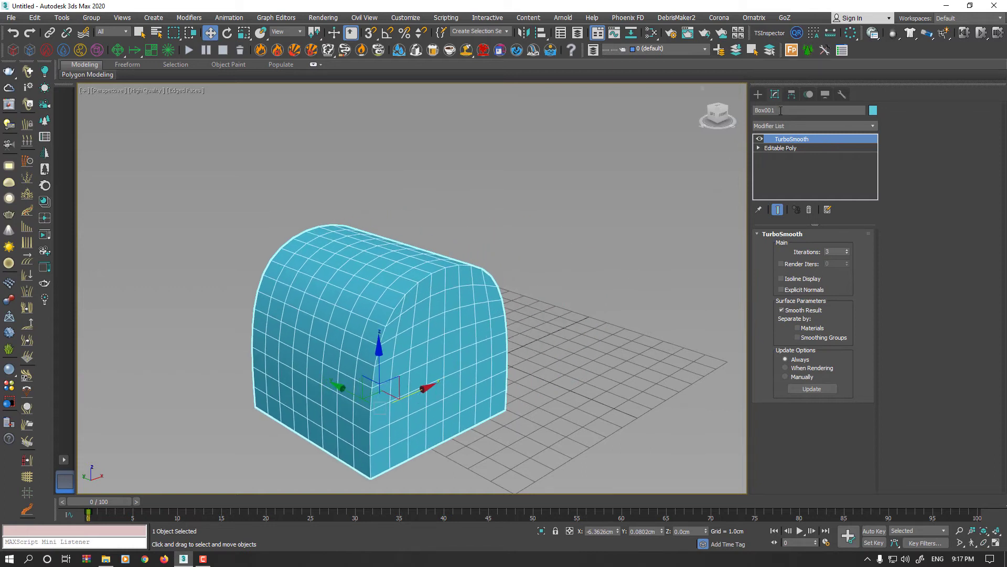
pyautogui.click(609, 299)
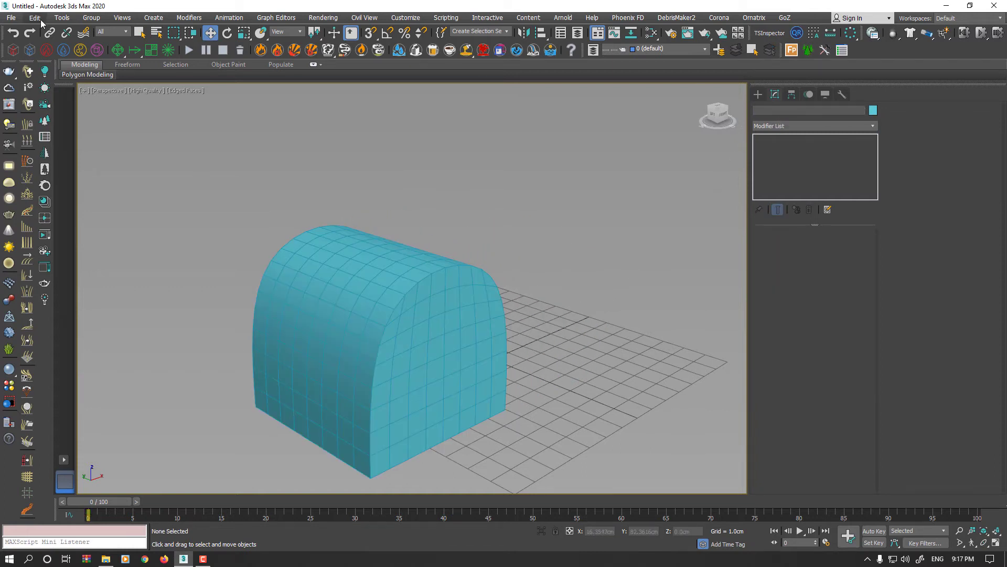
# Import Crease.FBX with the current import options and inspect the imported object beside the original.
pyautogui.click(11, 17)
pyautogui.moveTo(70, 163)
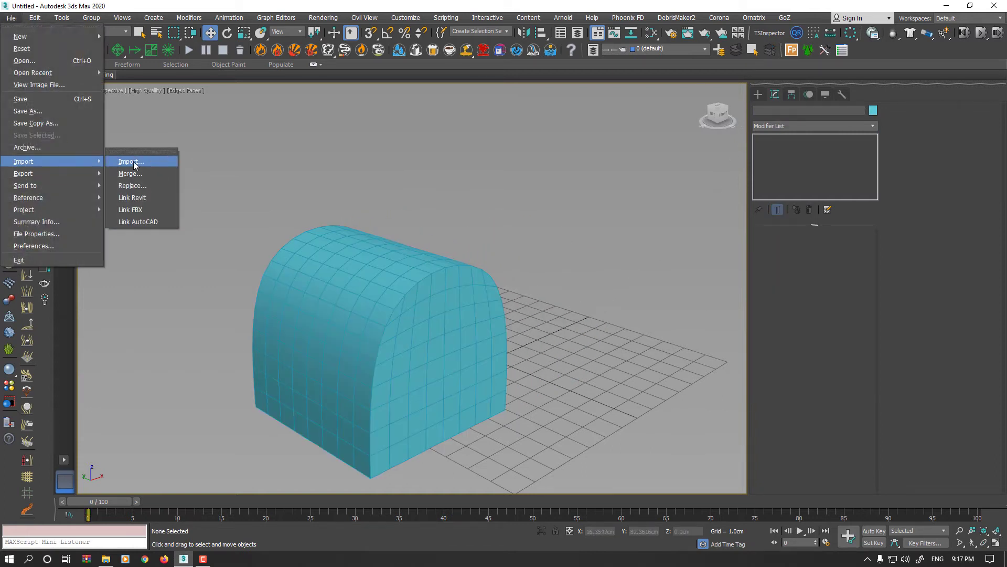
pyautogui.click(131, 162)
pyautogui.doubleClick(86, 97)
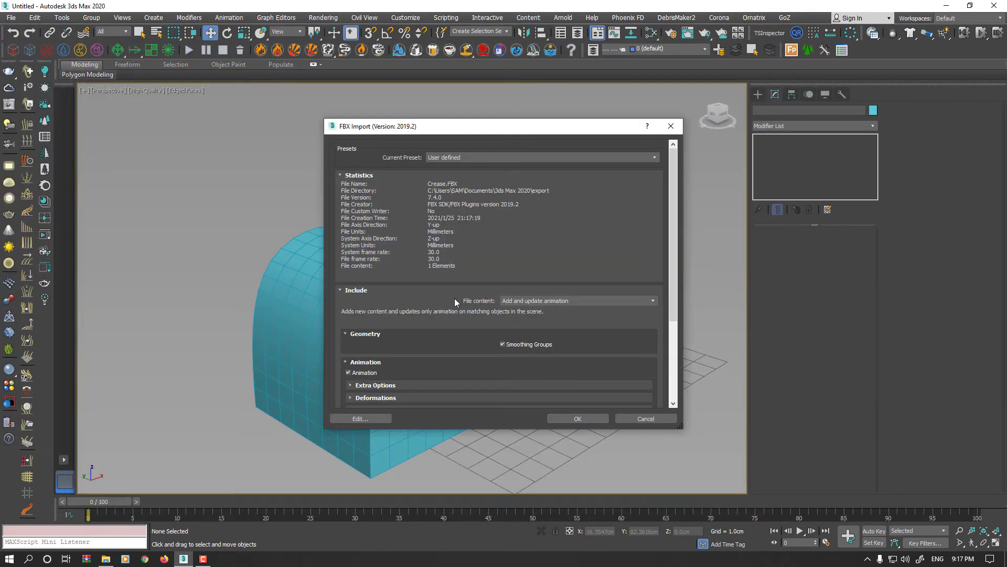
pyautogui.click(582, 421)
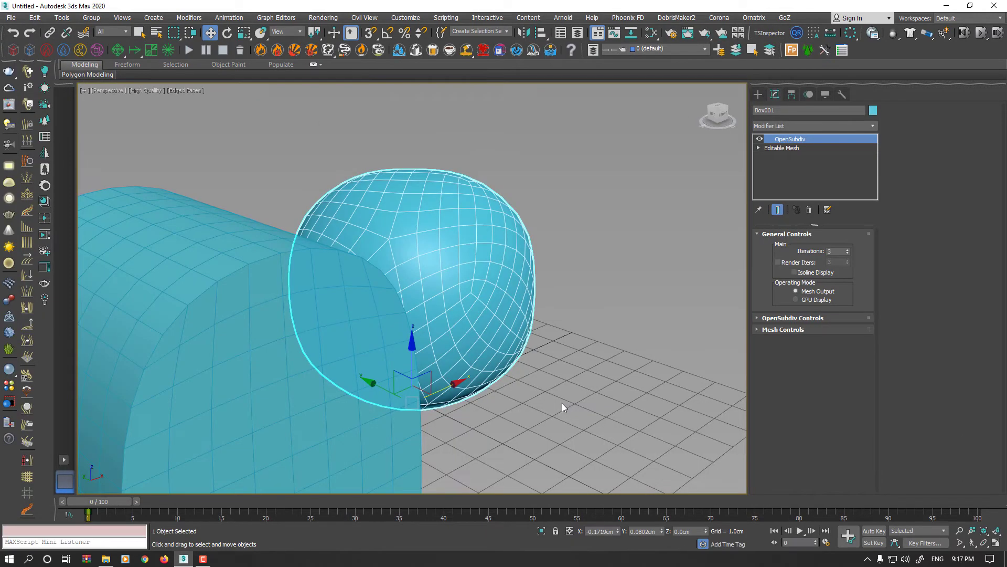
pyautogui.scroll(-3, 515, 360)
pyautogui.keyDown('alt'); pyautogui.moveTo(512, 358); pyautogui.dragTo(469, 356, button='middle'); pyautogui.keyUp('alt')
pyautogui.moveTo(541, 387); pyautogui.dragTo(592, 382)
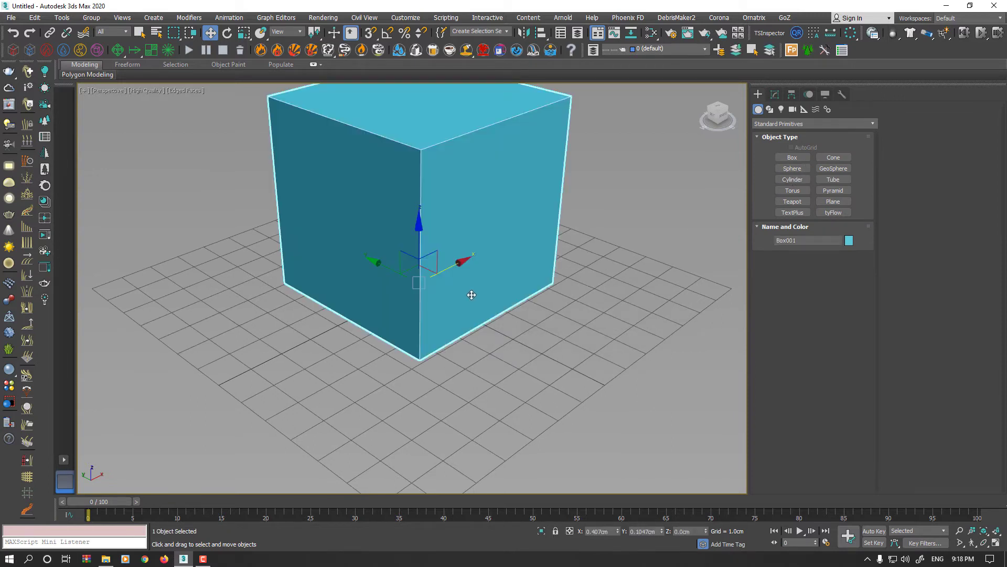
# Add a Crease modifier to the plain box.
pyautogui.keyDown('alt'); pyautogui.moveTo(470, 295); pyautogui.dragTo(457, 337, button='middle'); pyautogui.keyUp('alt')
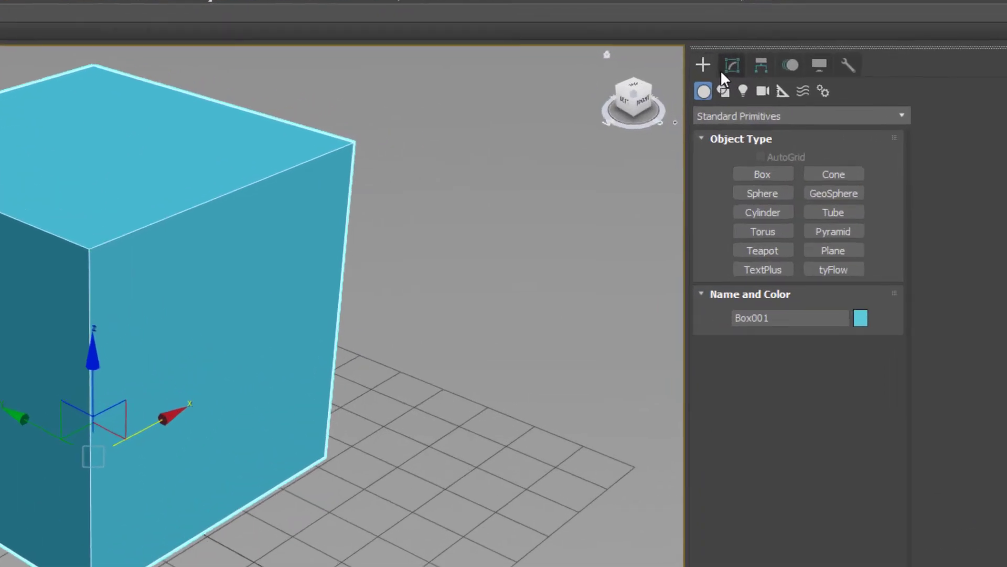
pyautogui.click(726, 68)
pyautogui.click(723, 122)
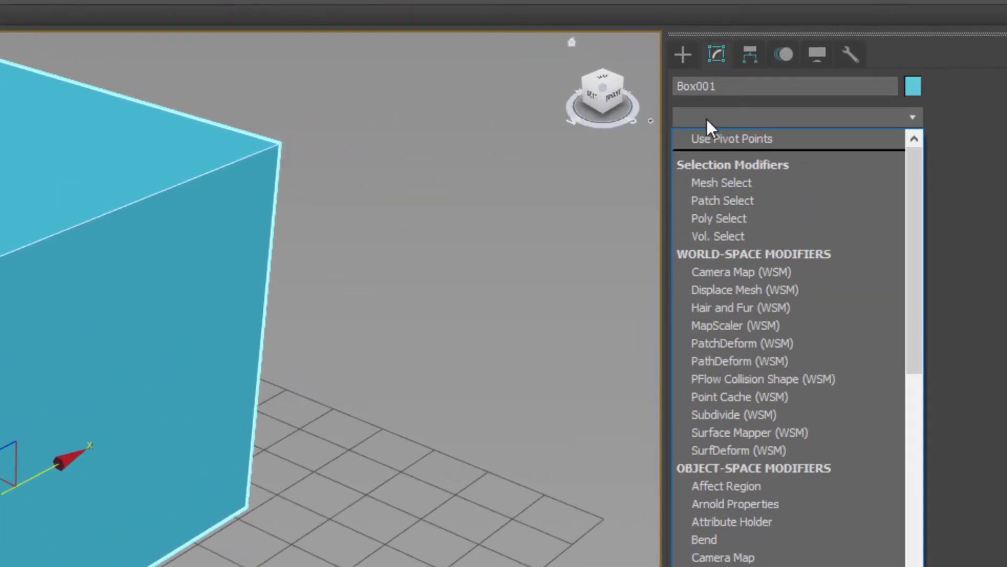
pyautogui.press('c')
pyautogui.press('c')
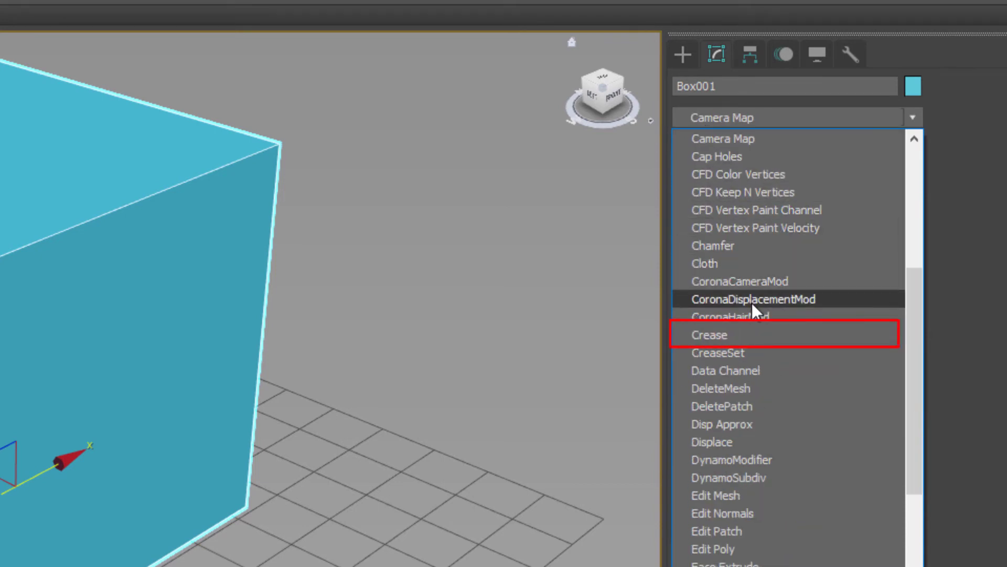
pyautogui.click(752, 338)
# Add a TurboSmooth modifier above Crease and set its iterations to 3.
pyautogui.click(771, 119)
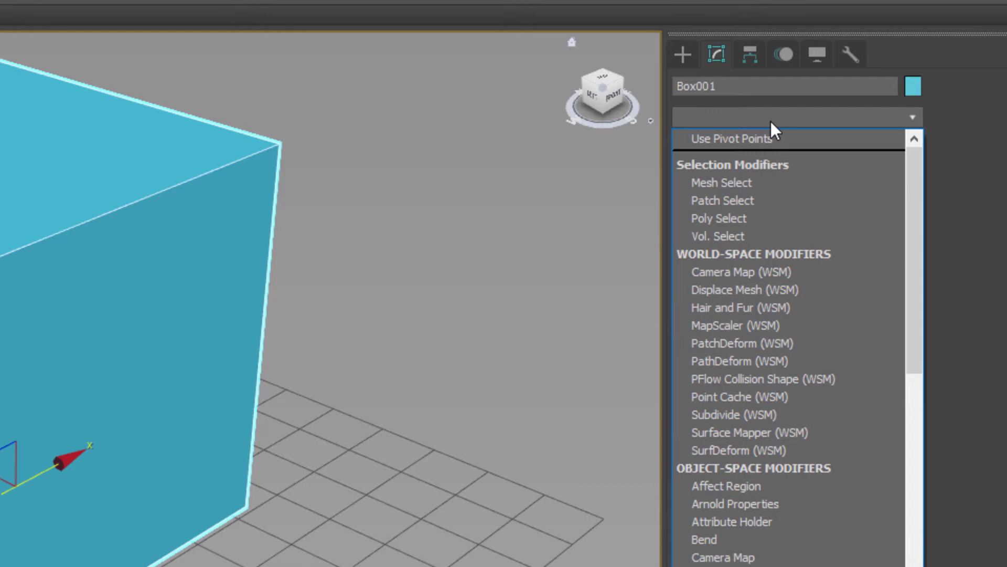
pyautogui.press('t')
pyautogui.press('t')
pyautogui.press('t')
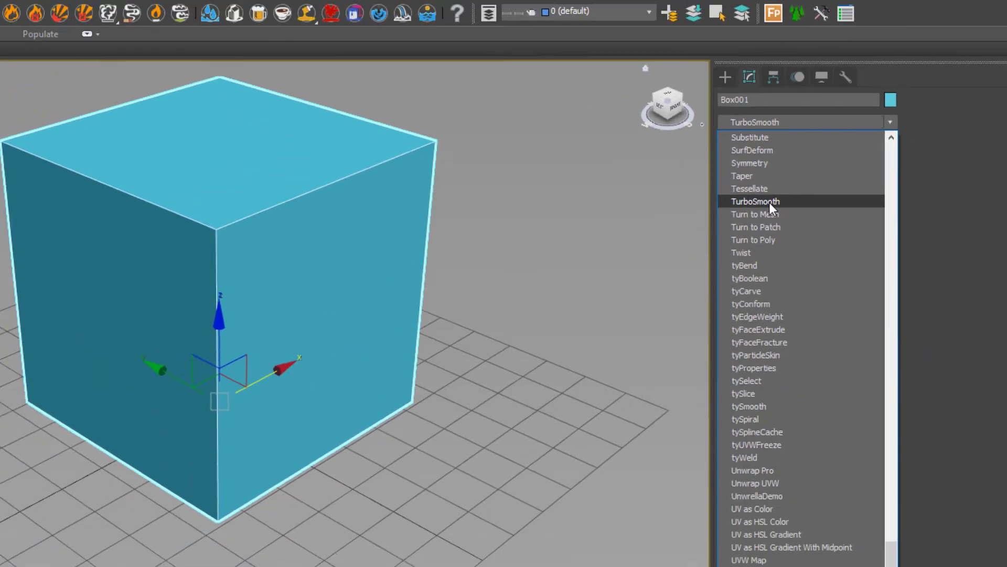
pyautogui.click(739, 228)
pyautogui.click(846, 250)
pyautogui.click(847, 250)
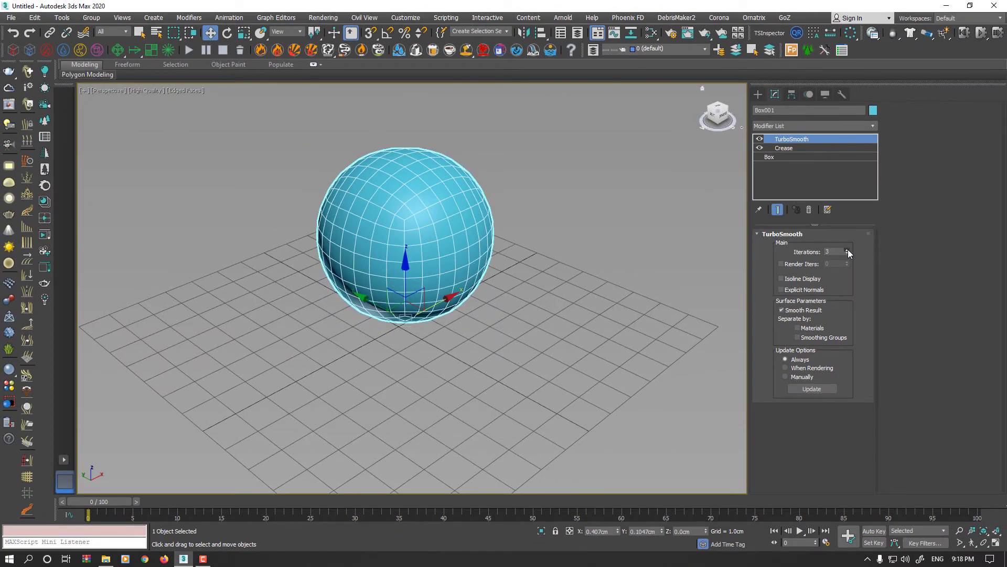
# Set the Crease modifier's selection to All Edges and raise its crease value until the smoothed box turns sharp-edged.
pyautogui.click(792, 149)
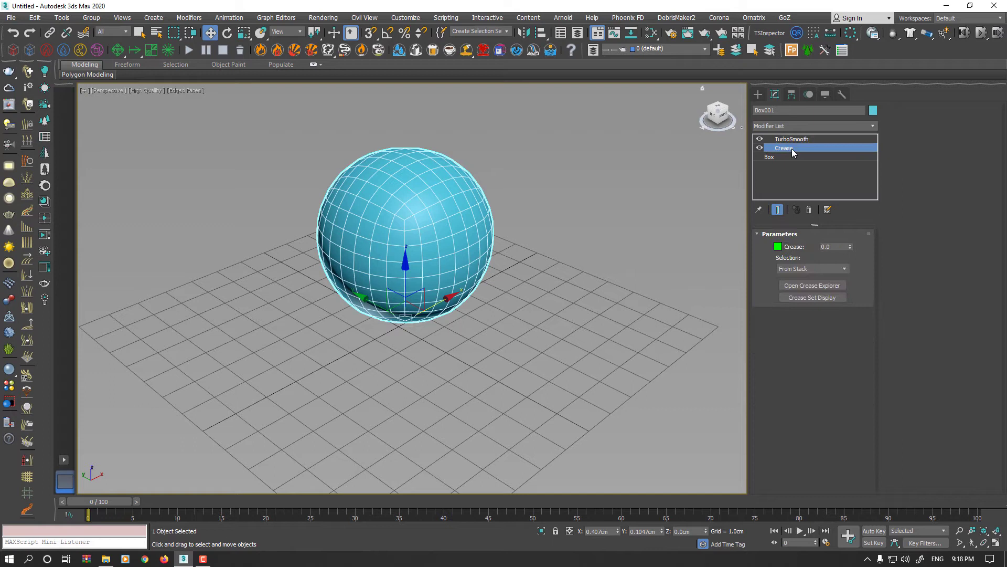
pyautogui.click(842, 268)
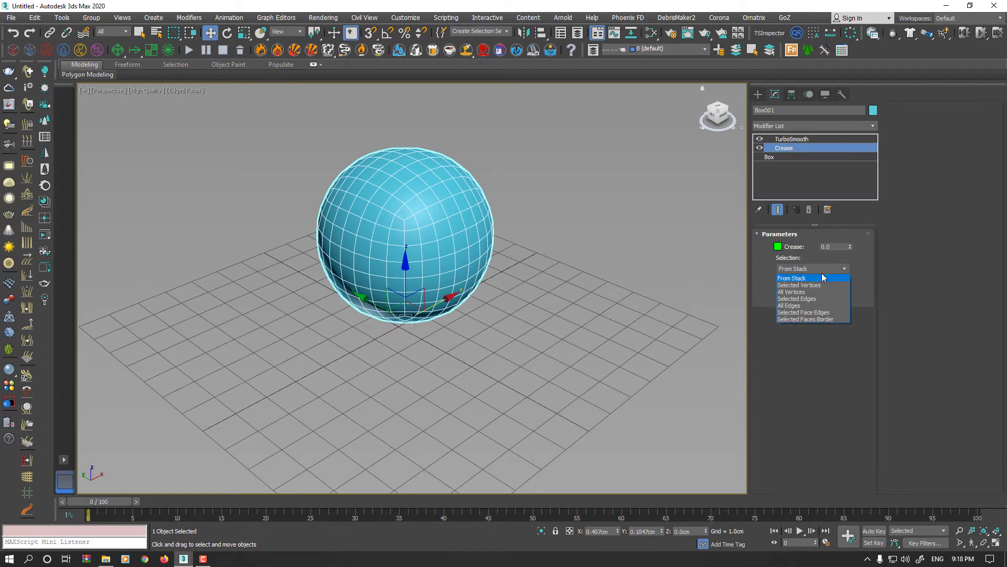
pyautogui.click(800, 304)
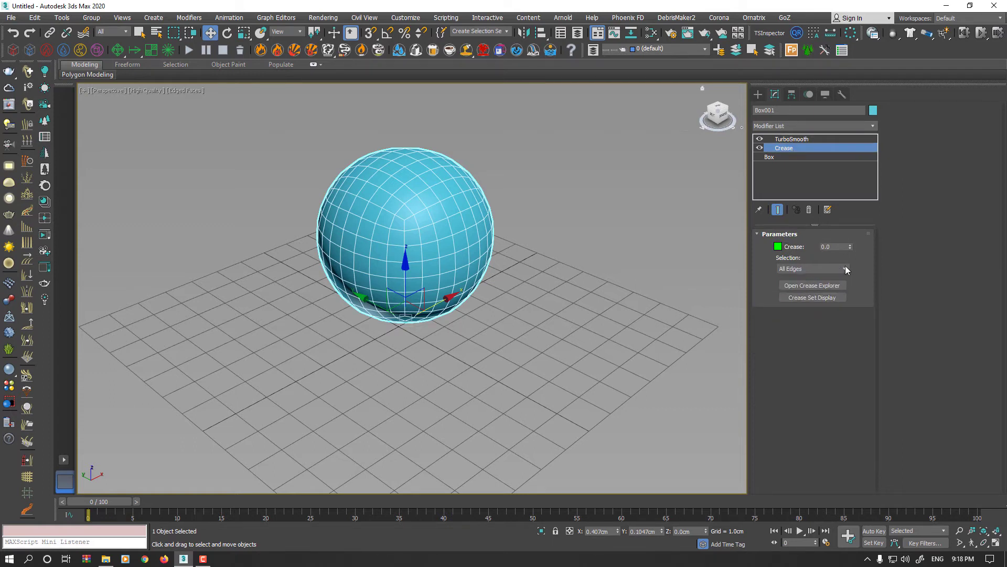
pyautogui.moveTo(850, 247); pyautogui.dragTo(843, 185)
# Remove the TurboSmooth modifier and delete the box from the scene.
pyautogui.click(791, 139)
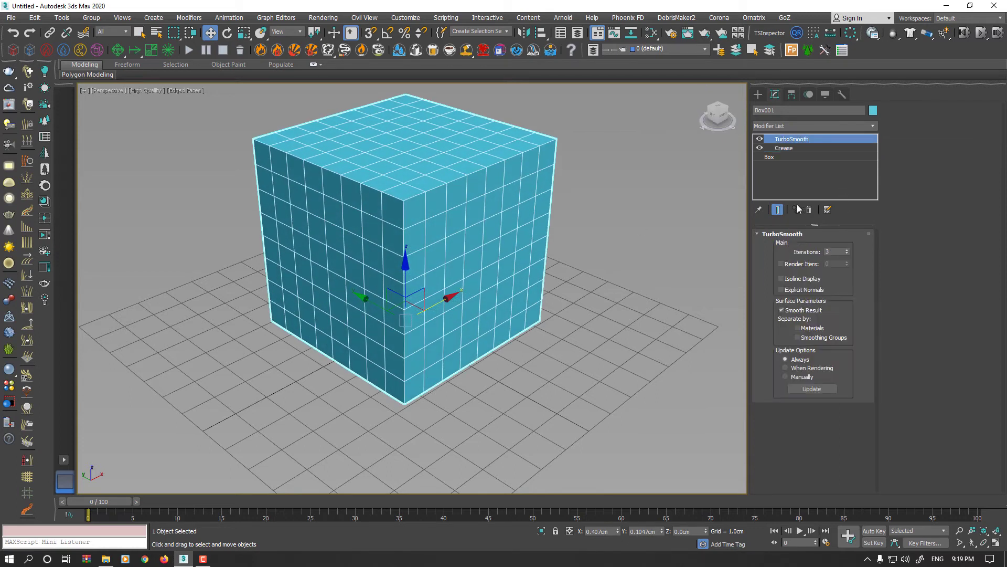
pyautogui.click(806, 211)
pyautogui.press('Delete')
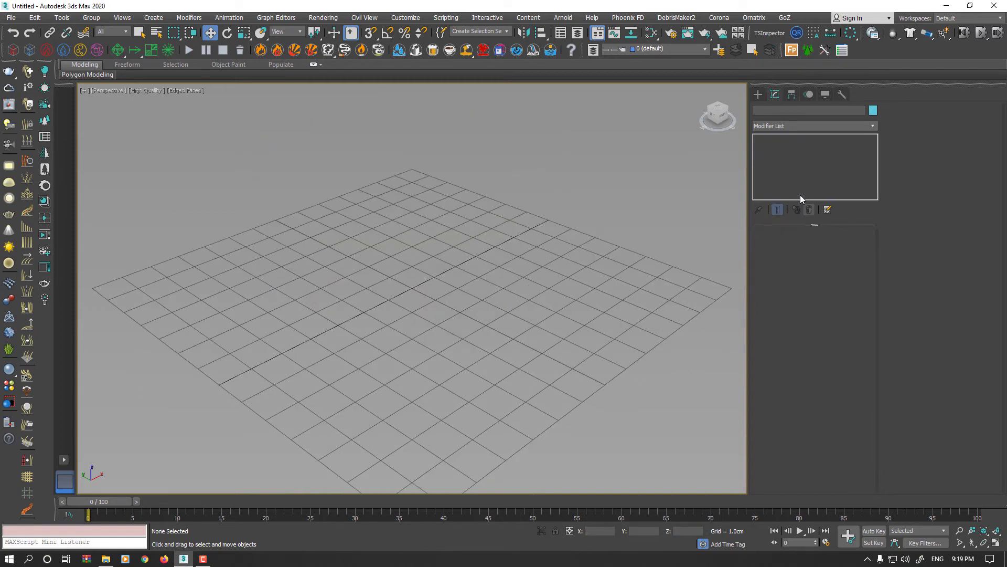
# Create a new box near the centre of the grid and convert it to an editable poly.
pyautogui.click(758, 94)
pyautogui.click(792, 158)
pyautogui.moveTo(423, 282)
pyautogui.mouseDown()
pyautogui.moveTo(387, 342)
pyautogui.moveTo(414, 297)
pyautogui.mouseUp()
pyautogui.rightClick(420, 284)
pyautogui.rightClick(445, 222)
pyautogui.moveTo(503, 328)
pyautogui.click(587, 335)
# Select all edges of the new box and set their crease to 1.0.
pyautogui.click(796, 248)
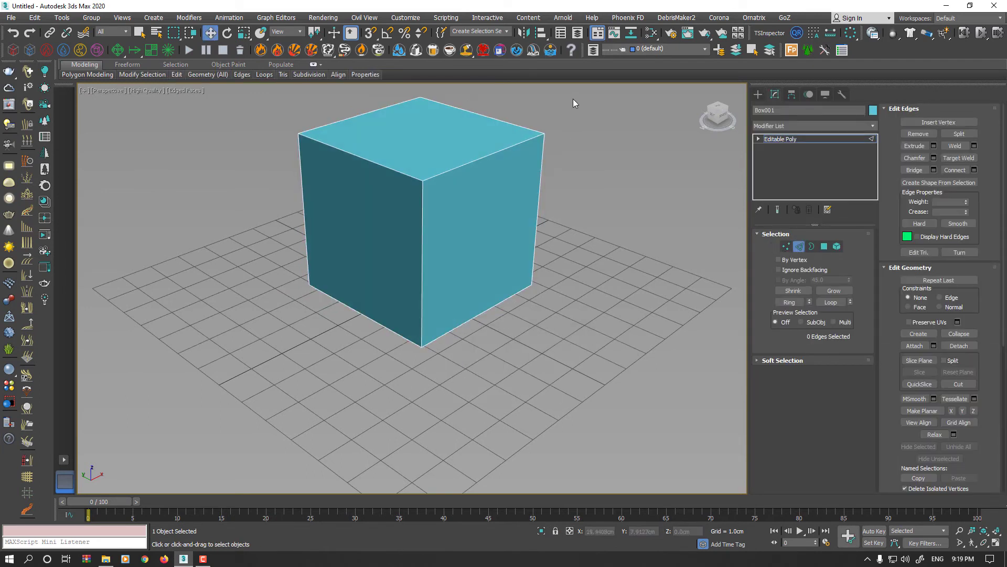
pyautogui.moveTo(241, 336); pyautogui.dragTo(240, 335)
# Add TurboSmooth with 3 iterations to the creased box and inspect its edges up close.
pyautogui.click(817, 127)
pyautogui.write('tu')
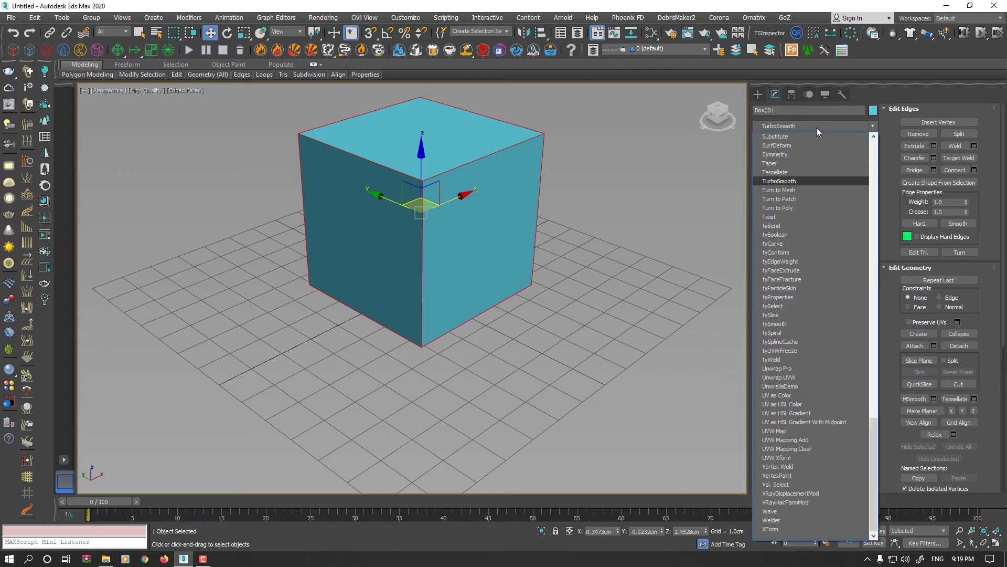
pyautogui.click(785, 181)
pyautogui.click(847, 250)
pyautogui.click(847, 250)
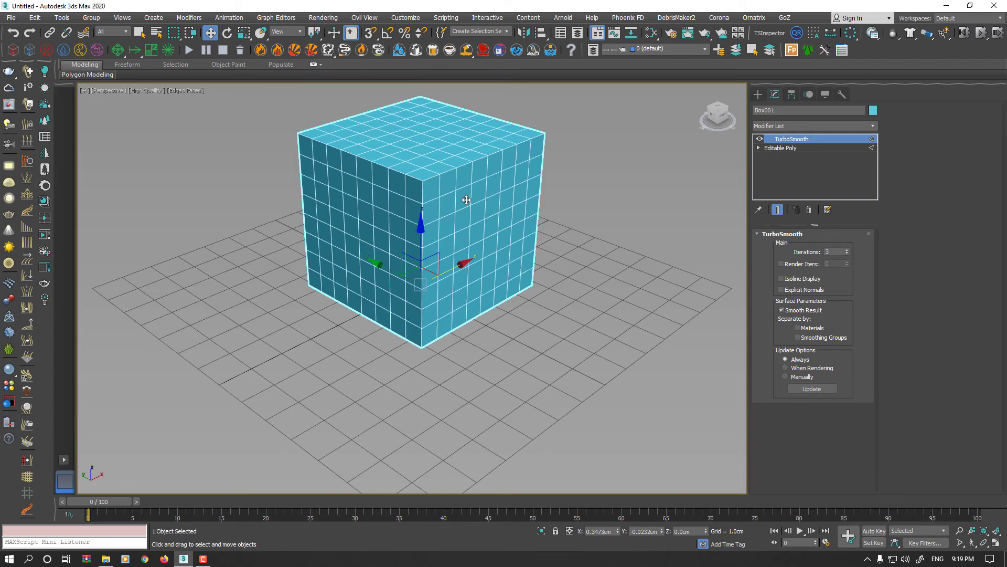
pyautogui.moveTo(463, 195); pyautogui.dragTo(492, 230, button='middle')
pyautogui.scroll(3, 490, 215)
pyautogui.keyDown('alt'); pyautogui.moveTo(519, 200); pyautogui.dragTo(549, 185, button='middle'); pyautogui.keyUp('alt')
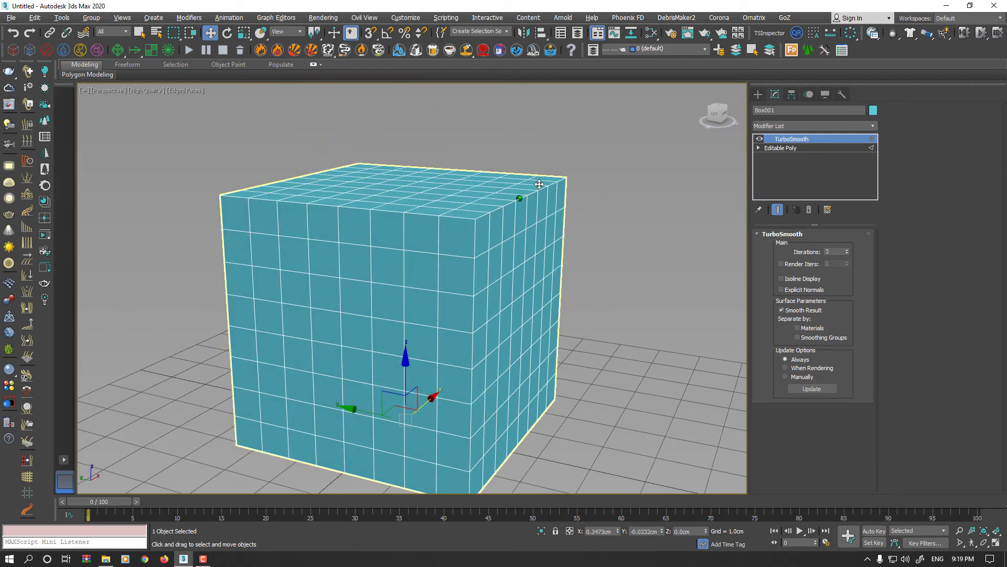
pyautogui.scroll(3, 492, 213)
pyautogui.scroll(-3, 493, 213)
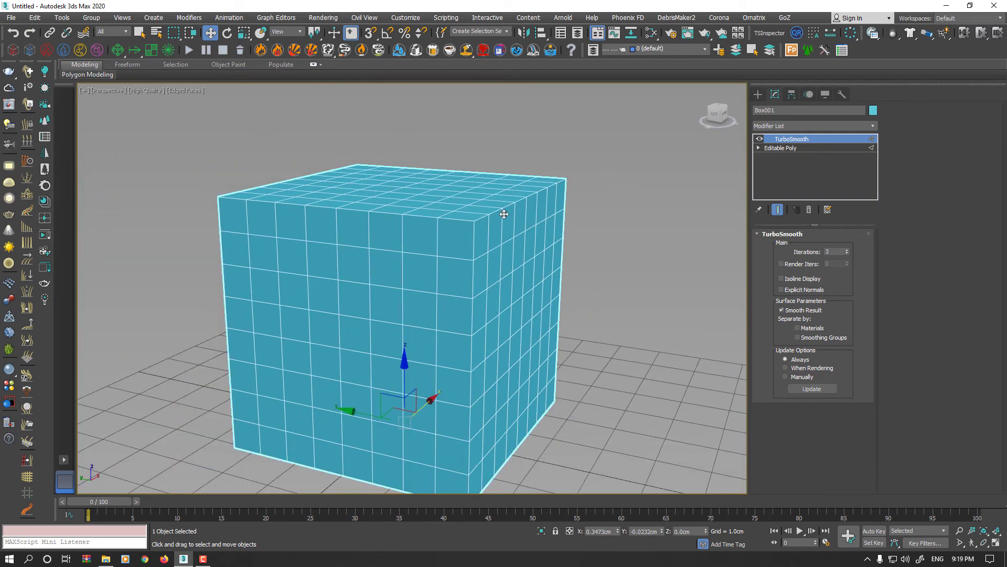
# Replace the TurboSmooth modifier on the box with an OpenSubdiv modifier.
pyautogui.click(809, 209)
pyautogui.click(787, 140)
pyautogui.click(792, 126)
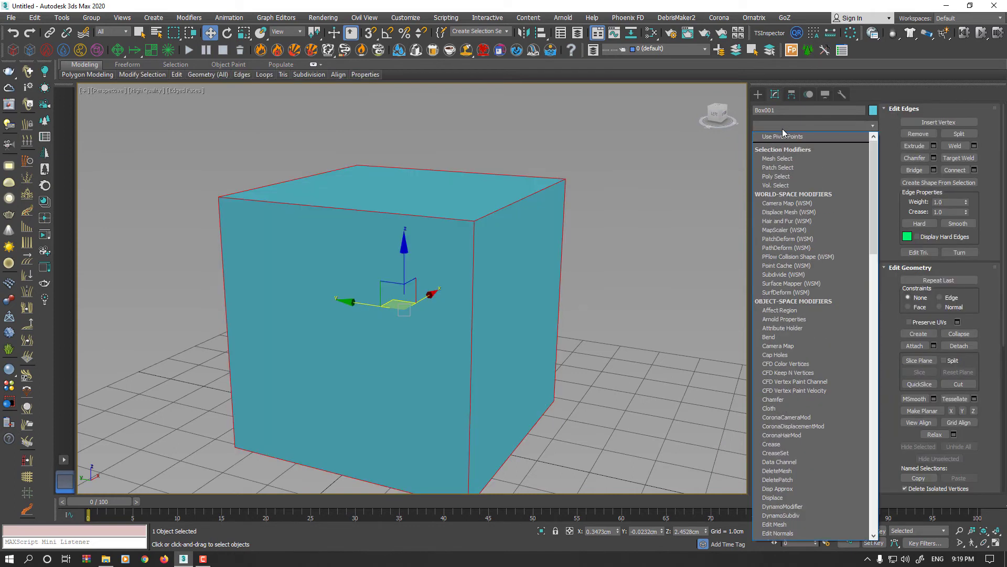
pyautogui.press('o')
pyautogui.click(780, 137)
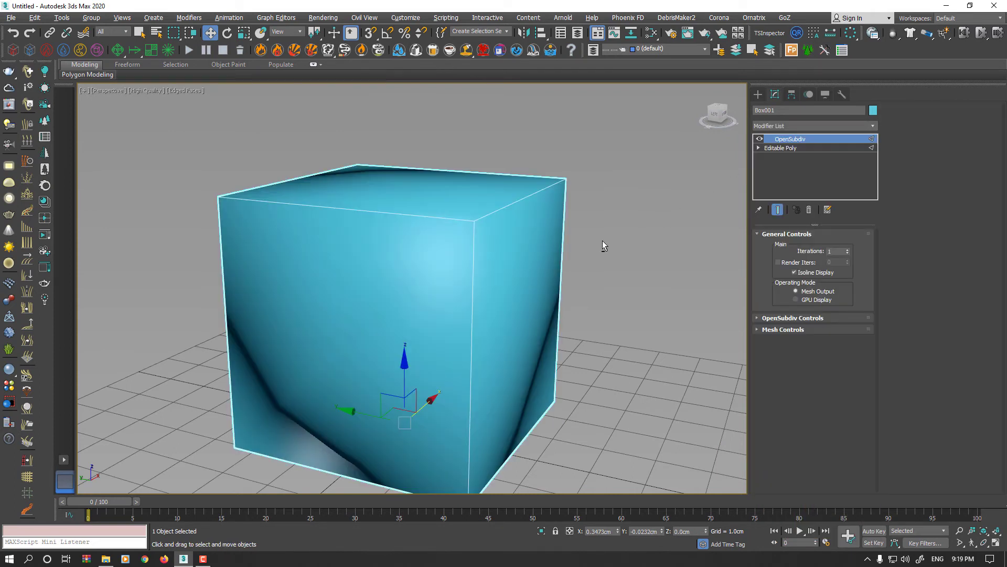
# Set the OpenSubdiv iterations to 6 and inspect the box's edges up close.
pyautogui.click(848, 249)
pyautogui.click(847, 249)
pyautogui.click(847, 249)
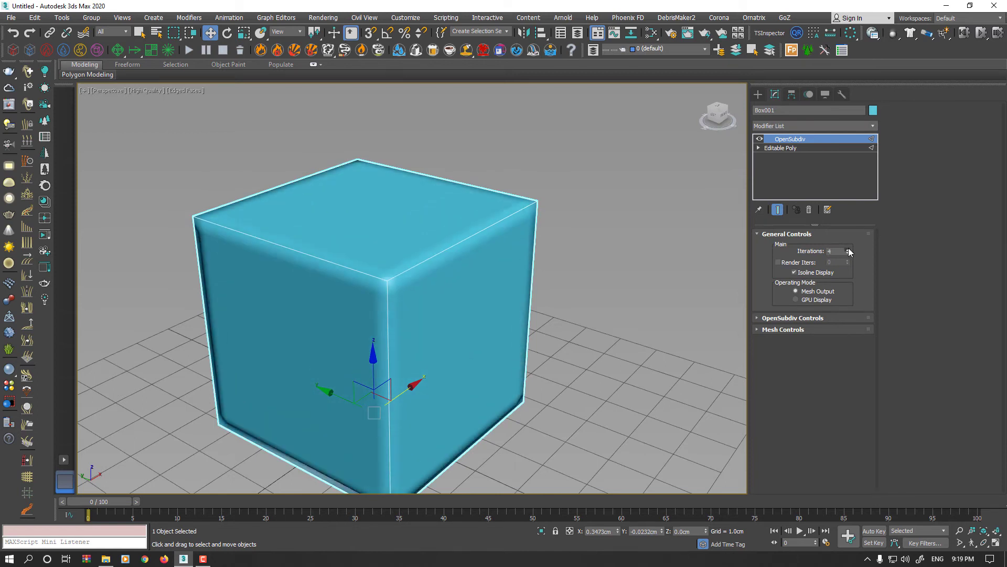
pyautogui.click(848, 249)
pyautogui.click(848, 249)
pyautogui.scroll(4, 509, 236)
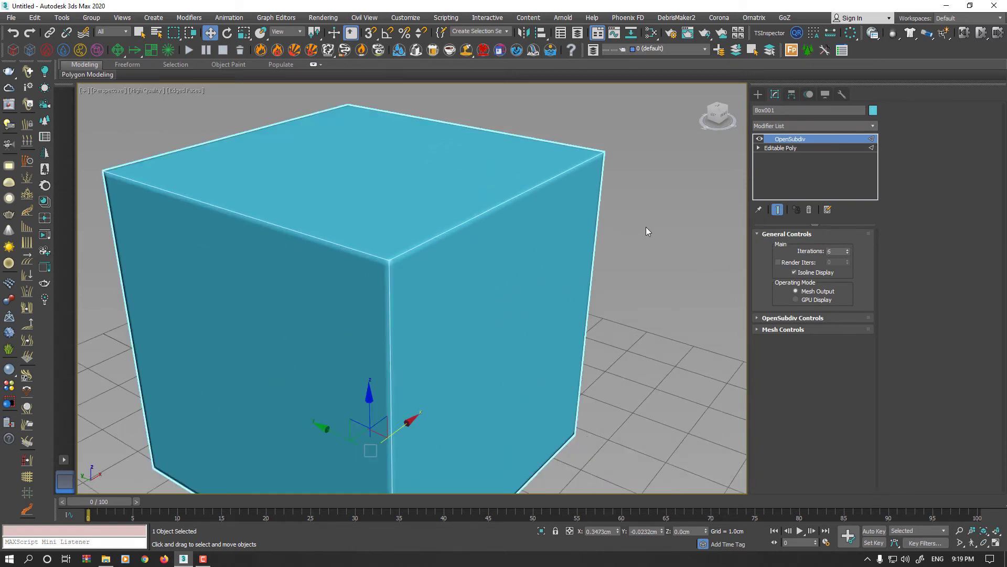
pyautogui.click(654, 222)
pyautogui.keyDown('alt'); pyautogui.moveTo(571, 200); pyautogui.dragTo(576, 195, button='middle'); pyautogui.keyUp('alt')
pyautogui.scroll(4, 557, 201)
pyautogui.click(536, 210)
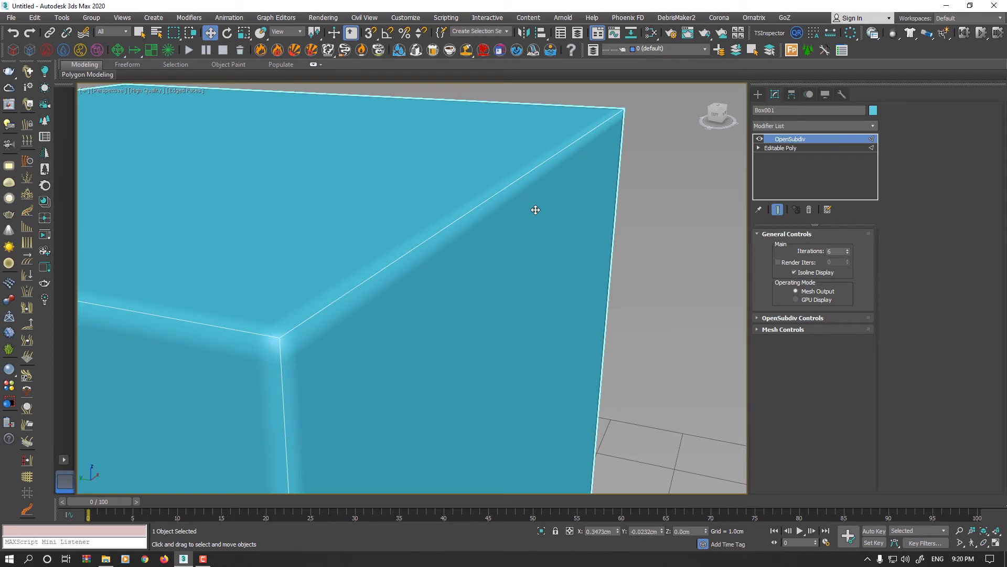
pyautogui.scroll(-5, 535, 210)
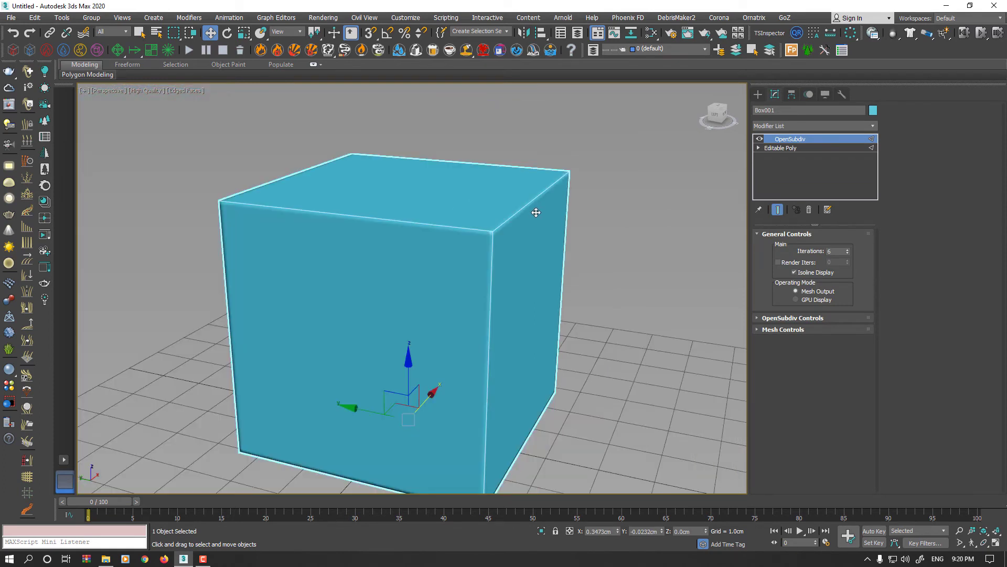
# Reset the crease of all the editable poly's edges to 0.0 and show the subdivided end result.
pyautogui.click(782, 147)
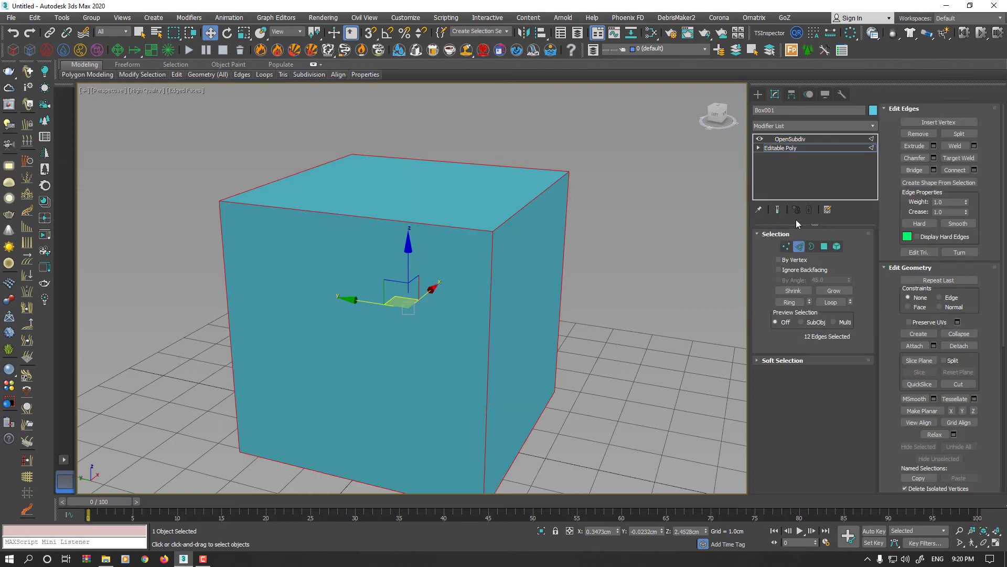
pyautogui.rightClick(965, 213)
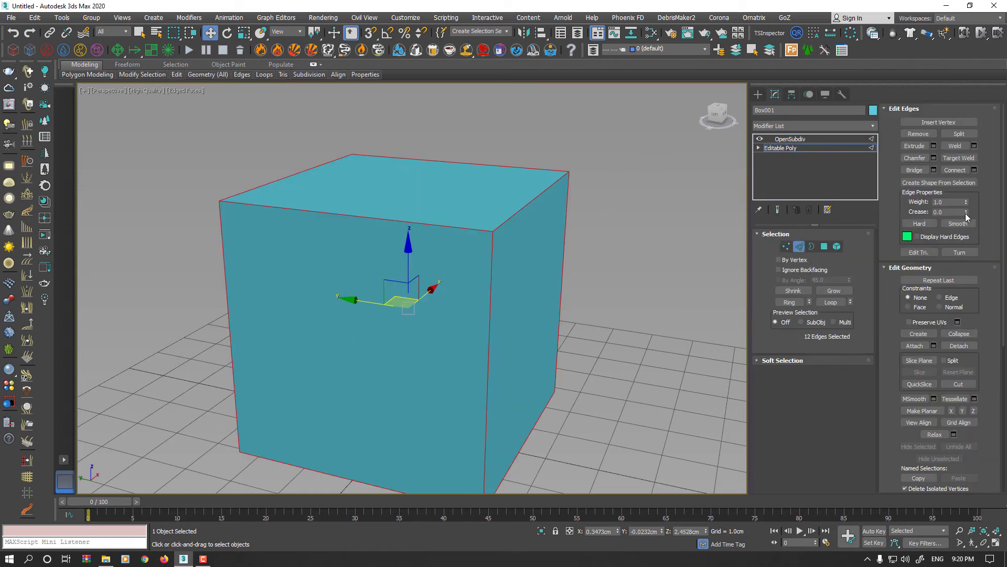
pyautogui.click(778, 209)
pyautogui.moveTo(593, 272); pyautogui.dragTo(618, 249, button='middle')
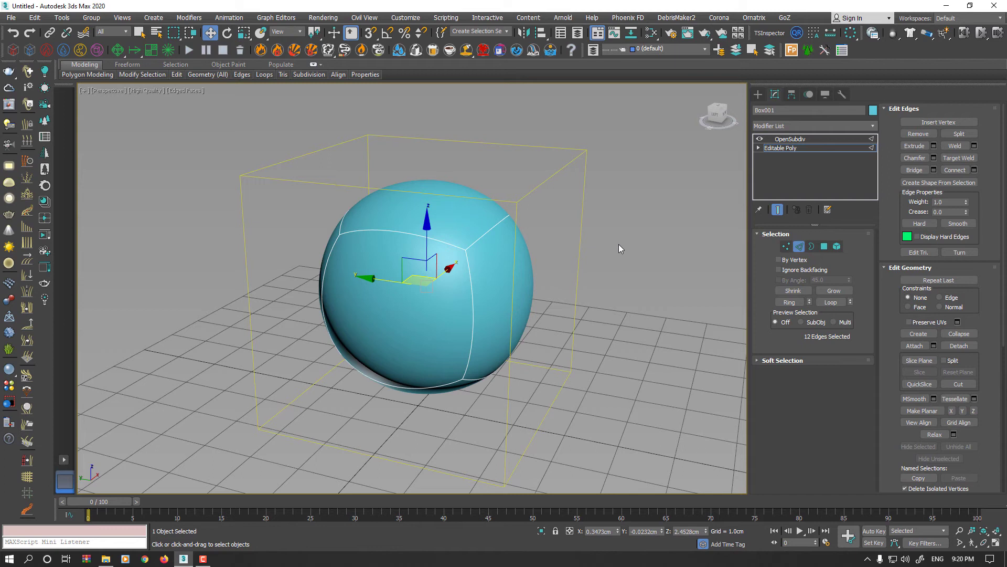
# Select only the four edges bordering one side face and raise their crease so that face becomes a flat, sharp-edged disc.
pyautogui.click(619, 244)
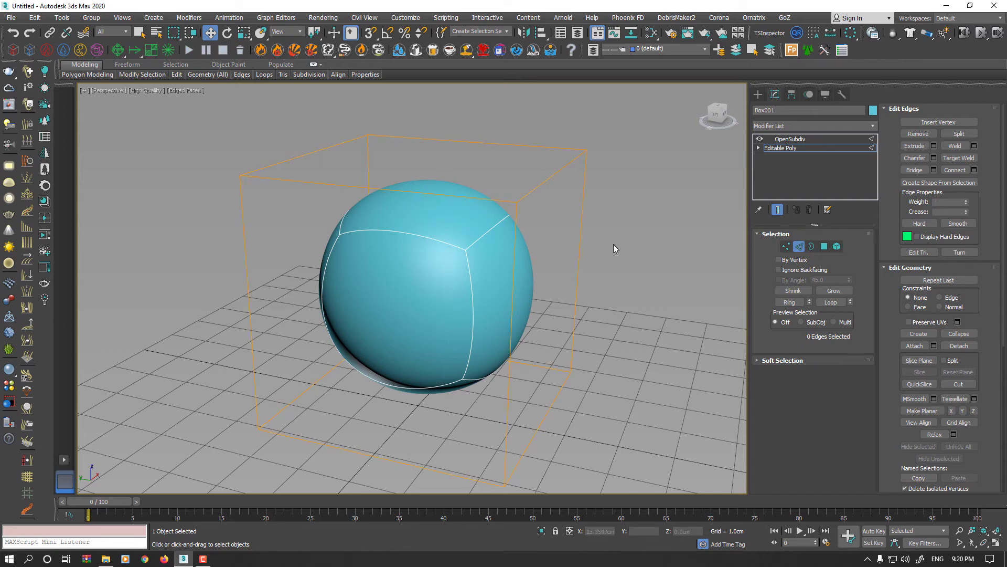
pyautogui.click(544, 182)
pyautogui.keyDown('ctrl'); pyautogui.click(577, 231); pyautogui.keyUp('ctrl')
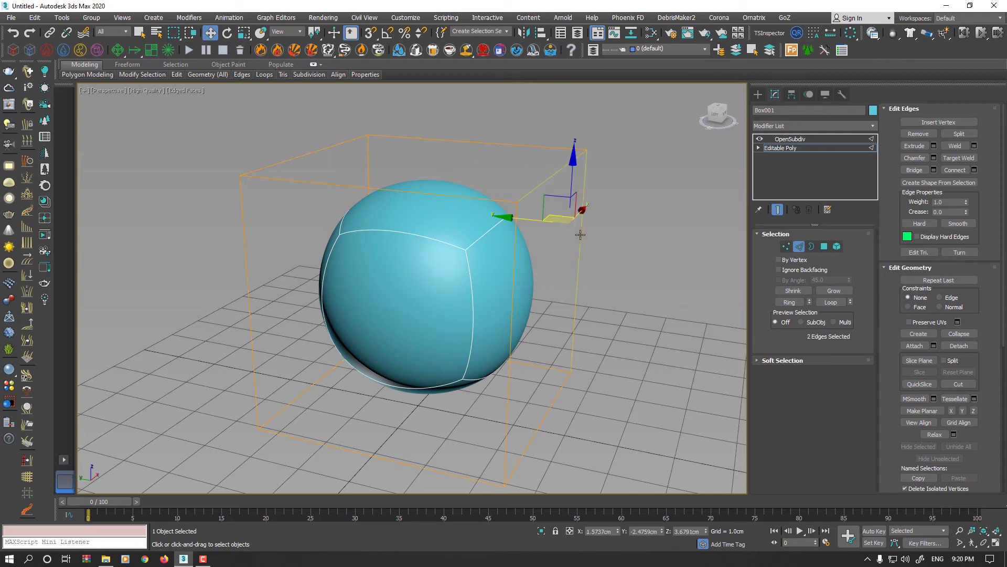
pyautogui.keyDown('ctrl'); pyautogui.click(511, 311); pyautogui.keyUp('ctrl')
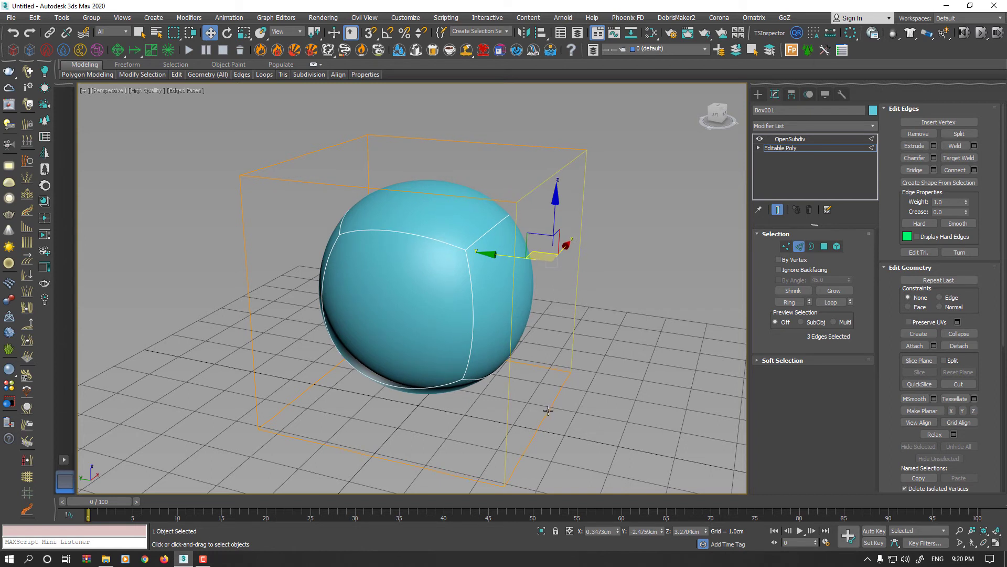
pyautogui.keyDown('ctrl'); pyautogui.click(549, 410); pyautogui.keyUp('ctrl')
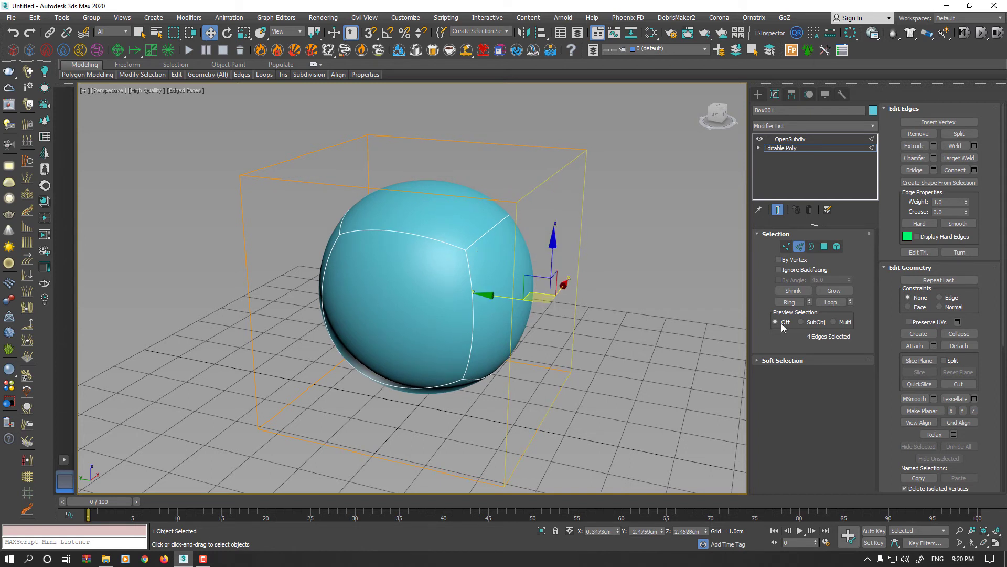
pyautogui.moveTo(966, 212); pyautogui.dragTo(960, 135)
pyautogui.rightClick(966, 212)
pyautogui.moveTo(965, 212); pyautogui.dragTo(966, 179)
# Select the four parallel edges running back from the creased face and set their crease to 0.36.
pyautogui.click(469, 193)
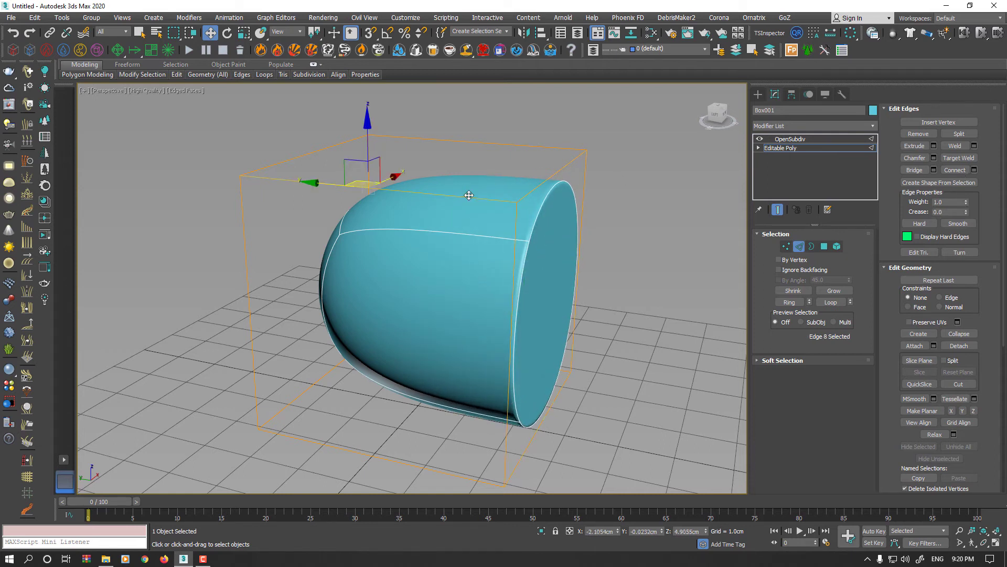
pyautogui.click(501, 141)
pyautogui.keyDown('ctrl'); pyautogui.click(415, 412); pyautogui.keyUp('ctrl')
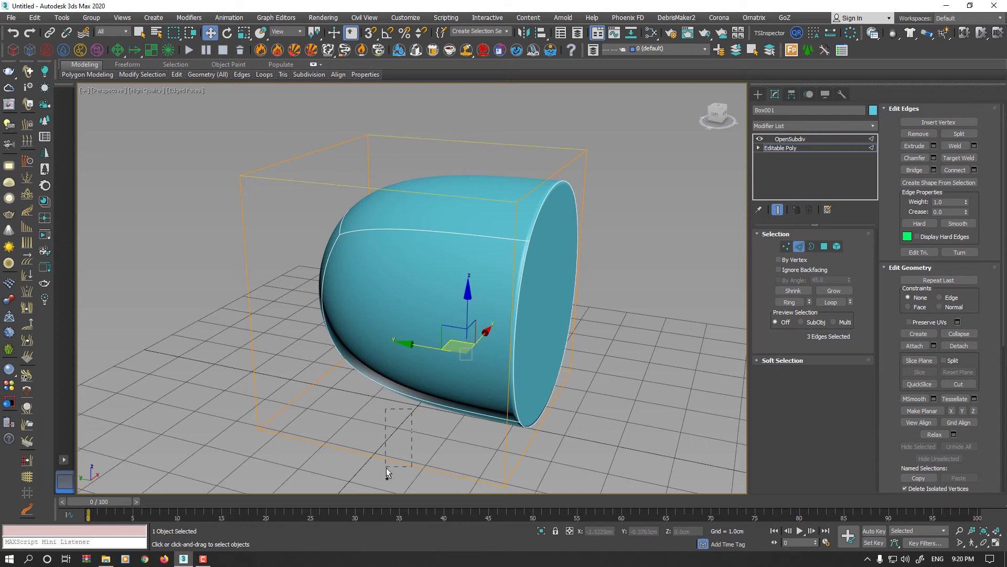
pyautogui.keyDown('ctrl'); pyautogui.moveTo(387, 467); pyautogui.dragTo(387, 468); pyautogui.keyUp('ctrl')
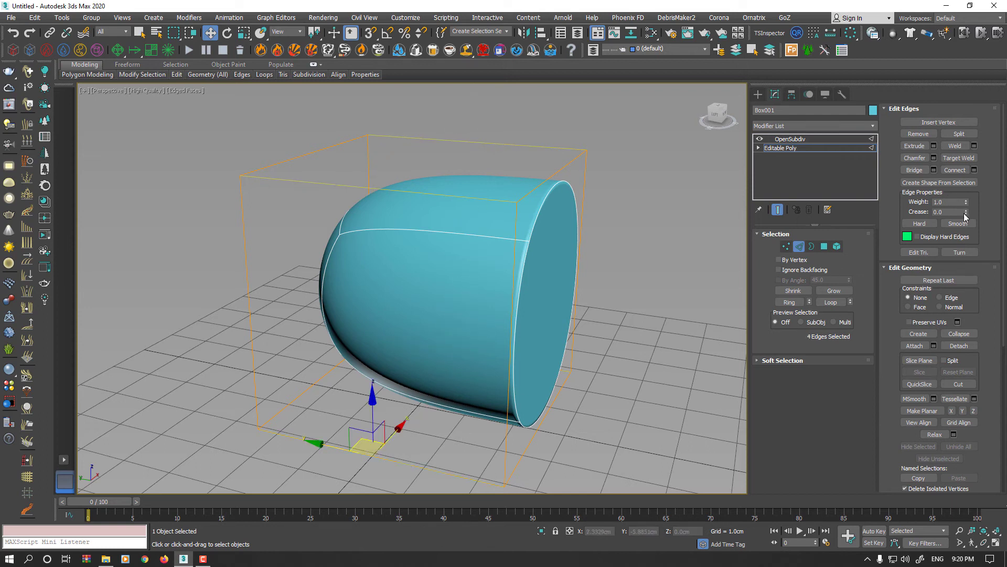
pyautogui.moveTo(965, 212); pyautogui.dragTo(960, 193)
pyautogui.keyDown('alt'); pyautogui.moveTo(631, 241); pyautogui.dragTo(604, 243, button='middle'); pyautogui.keyUp('alt')
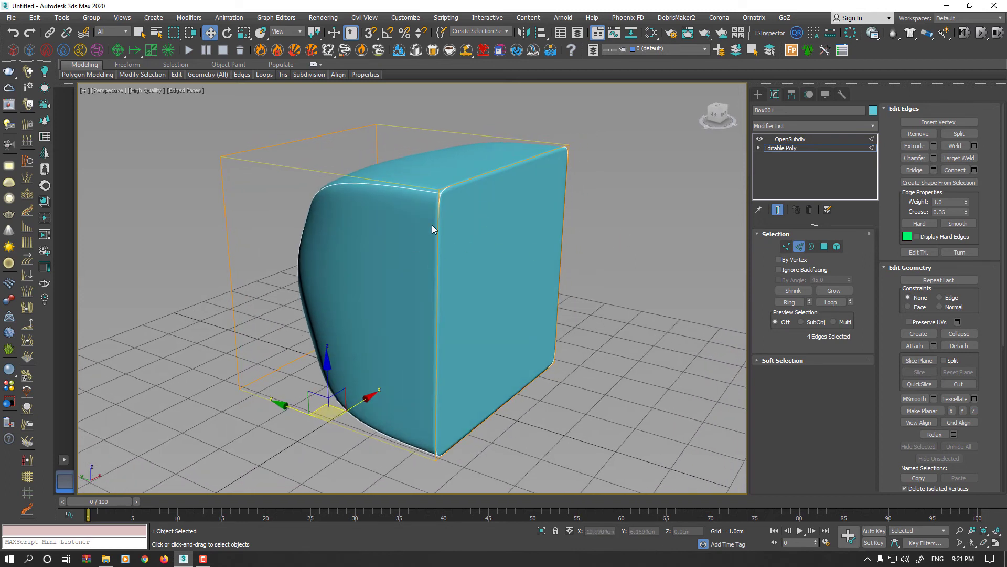
# Convert the creased box with its OpenSubdiv smoothing to an editable poly.
pyautogui.rightClick(453, 193)
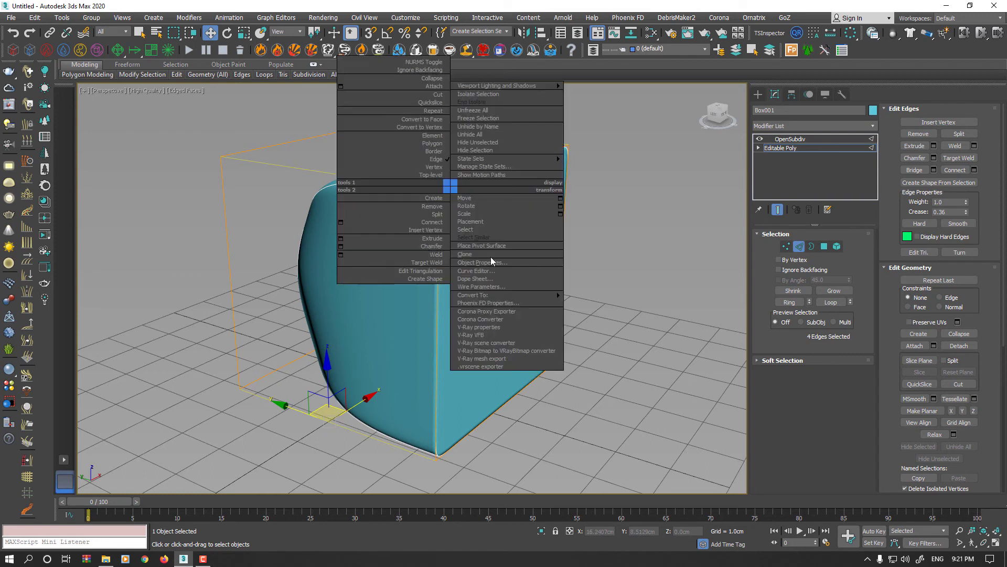
pyautogui.moveTo(528, 295)
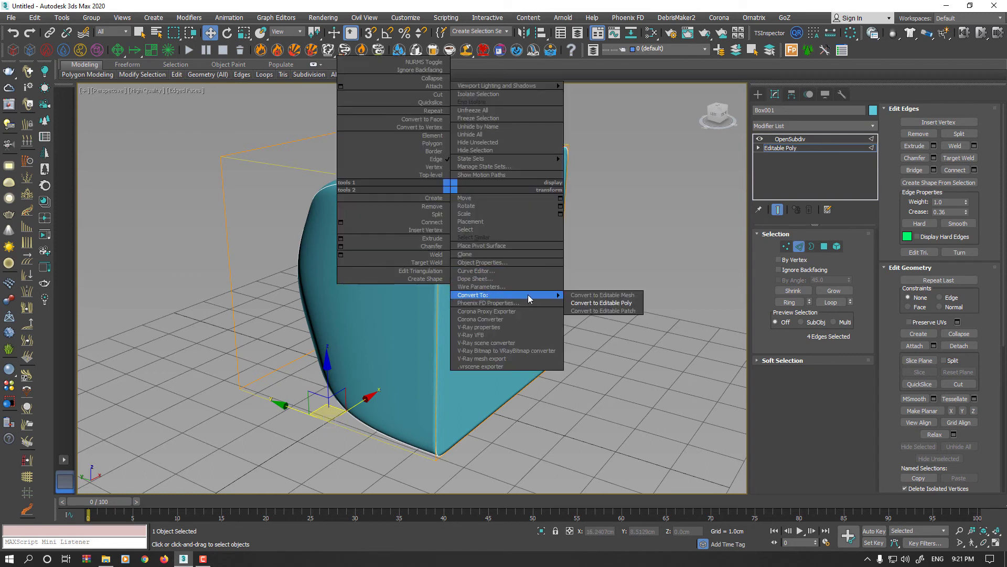
pyautogui.click(595, 303)
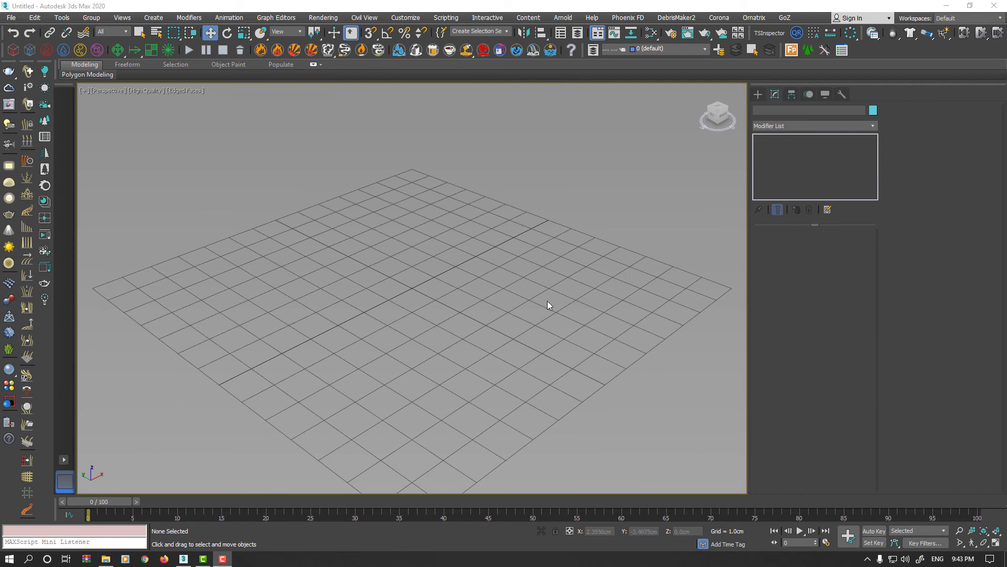
# Create a cube at the centre of the perspective grid using the Box primitive with the Cube creation method.
pyautogui.click(758, 94)
pyautogui.click(792, 157)
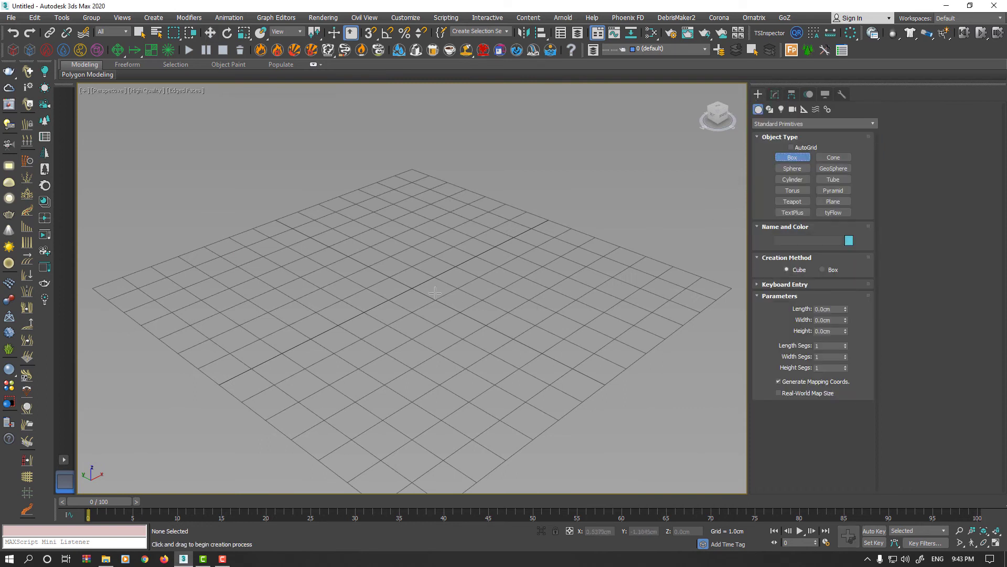
pyautogui.moveTo(414, 287); pyautogui.dragTo(432, 240)
pyautogui.rightClick(432, 239)
pyautogui.moveTo(447, 169); pyautogui.dragTo(442, 222, button='middle')
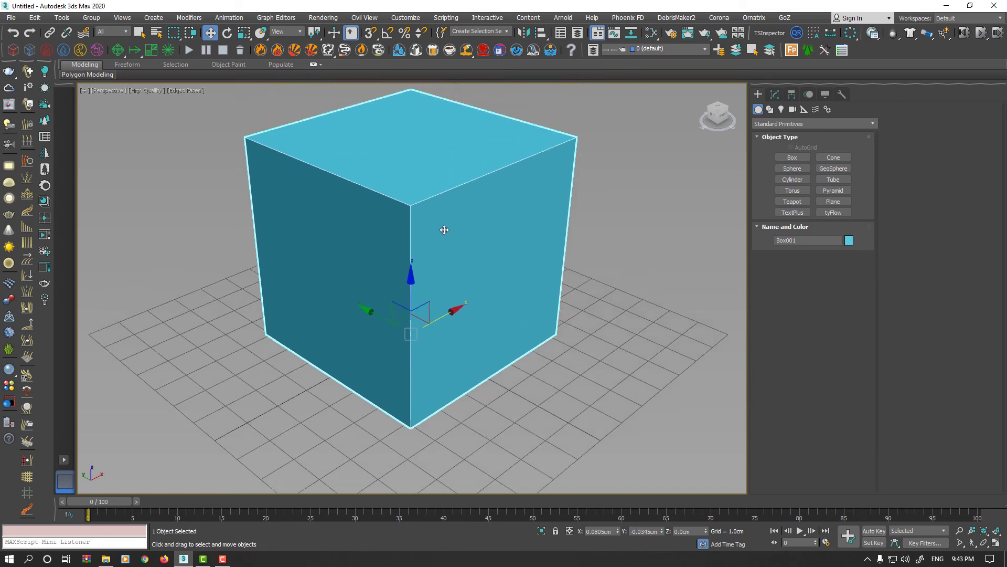
# Convert the new cube to an editable poly.
pyautogui.rightClick(441, 218)
pyautogui.moveTo(523, 328)
pyautogui.click(591, 334)
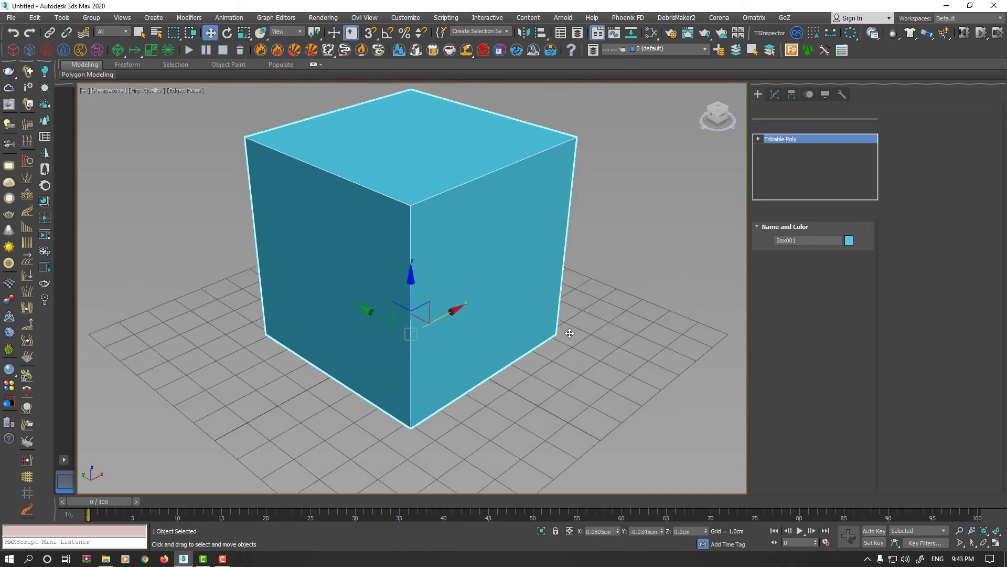
# Add a MeshSmooth modifier to the editable poly cube and set its subdivision iterations to 3.
pyautogui.click(787, 127)
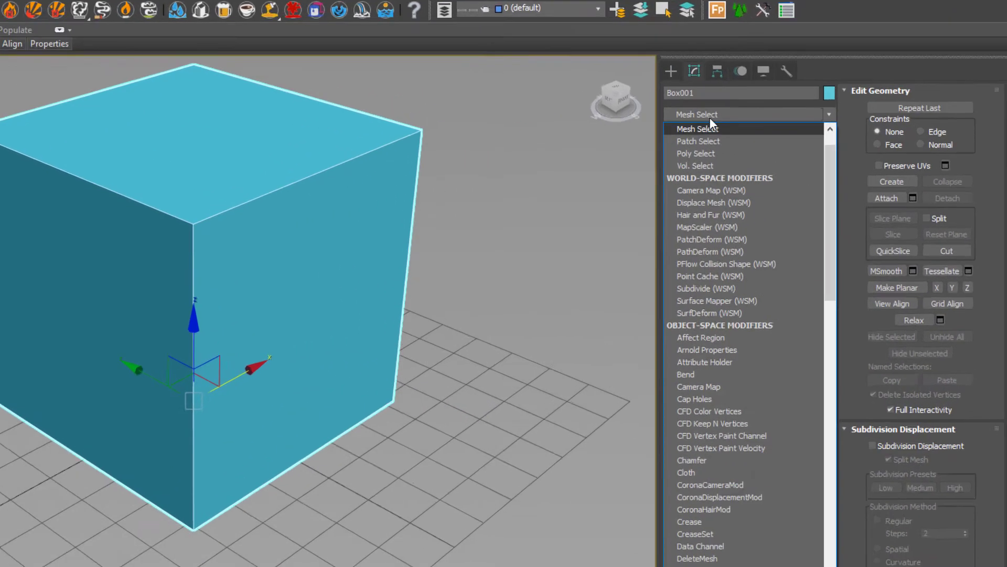
pyautogui.press('m')
pyautogui.press('m')
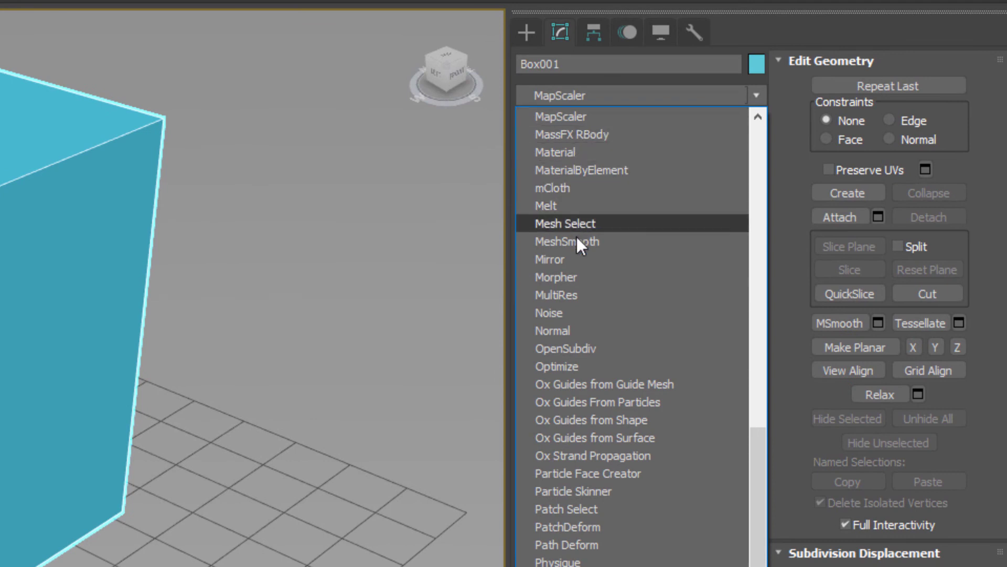
pyautogui.click(578, 242)
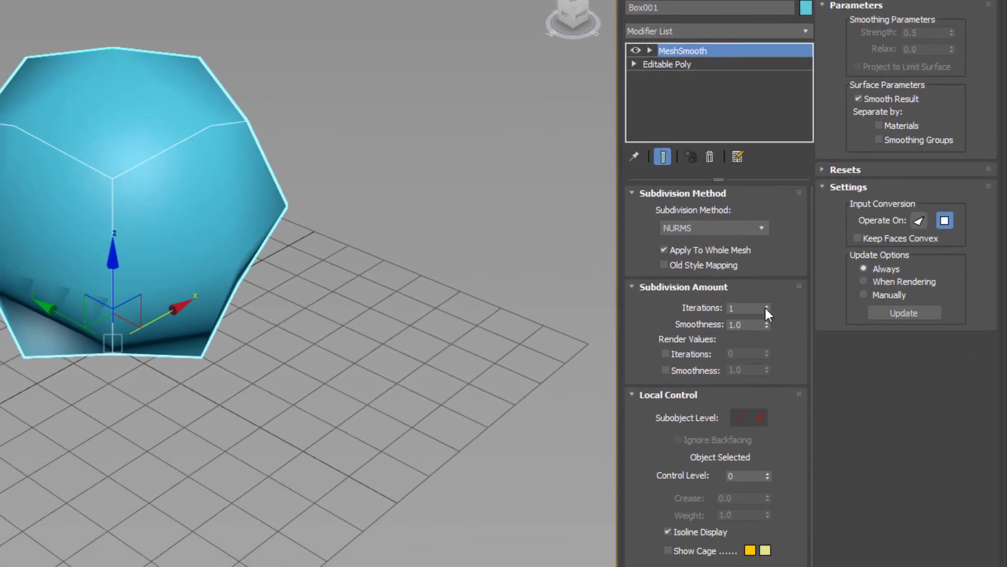
pyautogui.click(766, 305)
pyautogui.click(766, 305)
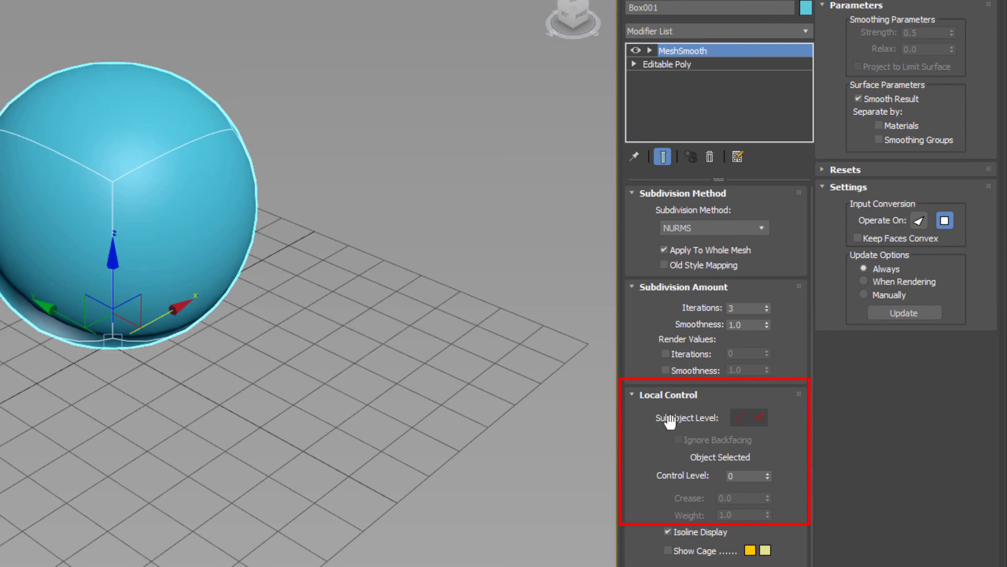
# At MeshSmooth's edge level, select the eight cage edges bordering one side face and running back from it.
pyautogui.click(757, 418)
pyautogui.keyDown('alt'); pyautogui.moveTo(352, 82); pyautogui.dragTo(342, 117, button='middle'); pyautogui.keyUp('alt')
pyautogui.scroll(-3, 342, 116)
pyautogui.moveTo(503, 3); pyautogui.dragTo(377, 395)
pyautogui.keyDown('alt'); pyautogui.moveTo(363, 278); pyautogui.dragTo(307, 240, button='middle'); pyautogui.keyUp('alt')
pyautogui.scroll(3, 307, 240)
pyautogui.moveTo(342, 281); pyautogui.dragTo(327, 317, button='middle')
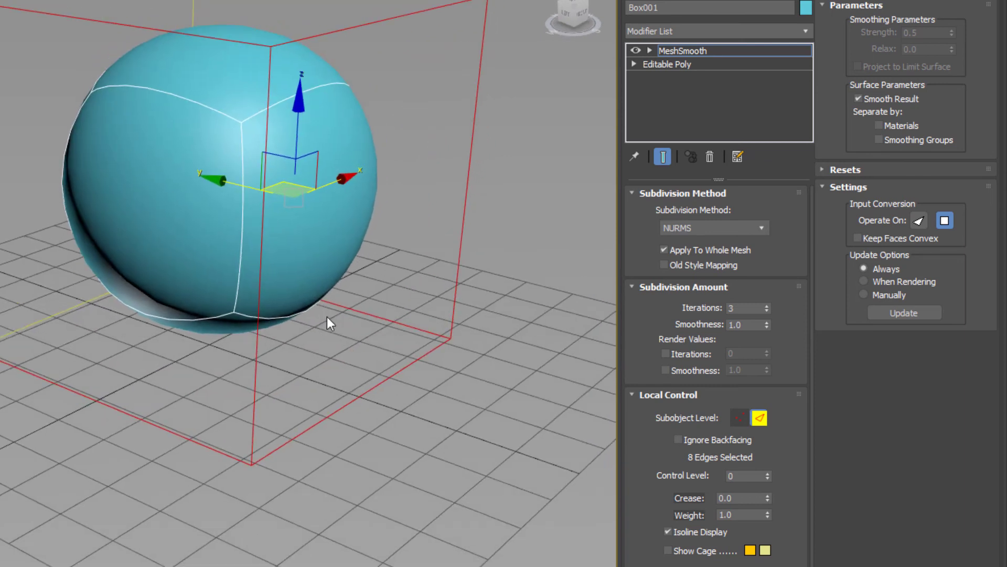
# Raise the MeshSmooth crease of the eight selected edges to 1.0.
pyautogui.moveTo(700, 507); pyautogui.dragTo(699, 485)
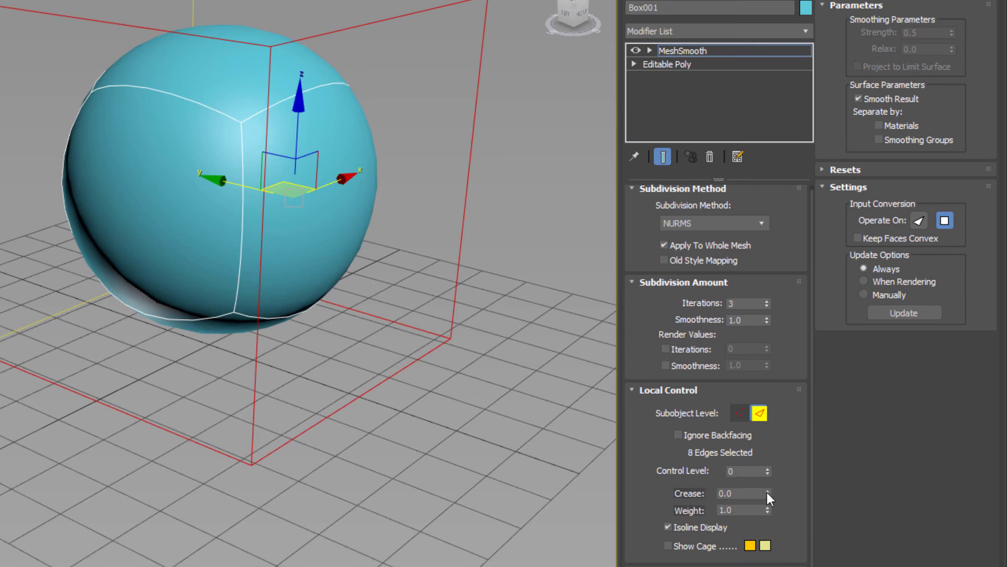
pyautogui.moveTo(767, 494); pyautogui.dragTo(755, 414)
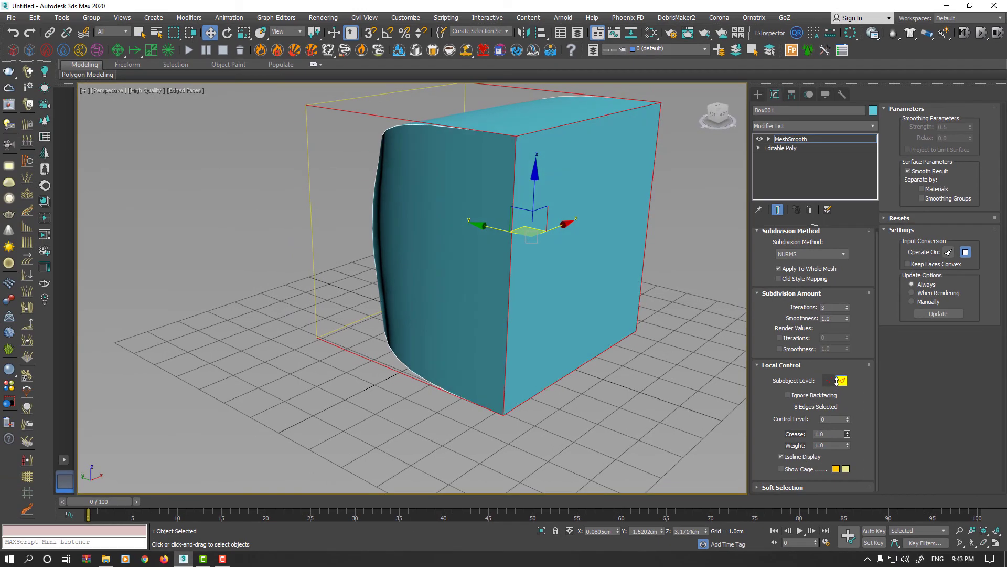
pyautogui.keyDown('alt'); pyautogui.moveTo(634, 370); pyautogui.dragTo(556, 366, button='middle'); pyautogui.keyUp('alt')
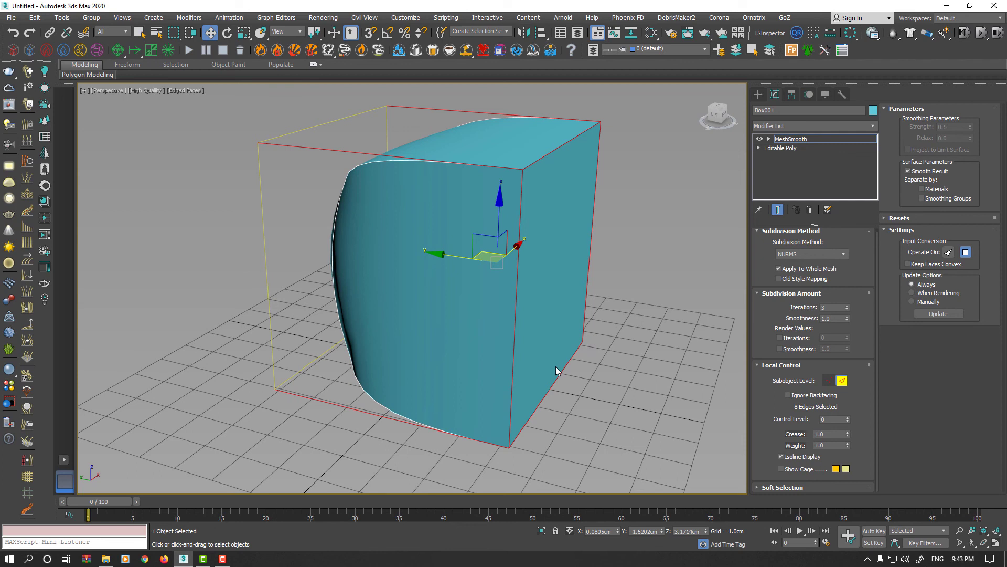
# Add an OpenSubdiv modifier above MeshSmooth and set its iterations to 3.
pyautogui.click(779, 210)
pyautogui.click(798, 129)
pyautogui.scroll(-1, 798, 130)
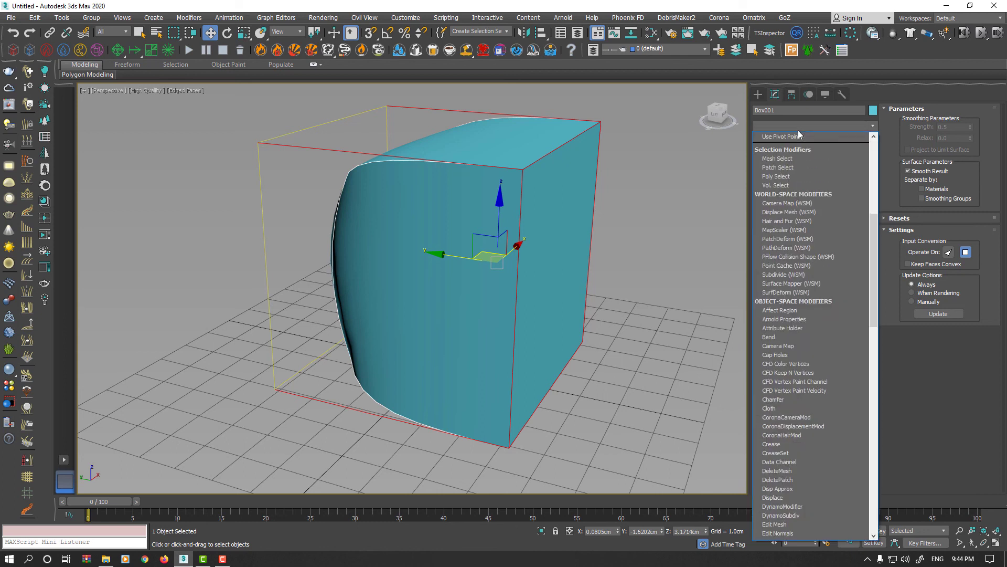
pyautogui.press('o')
pyautogui.click(798, 135)
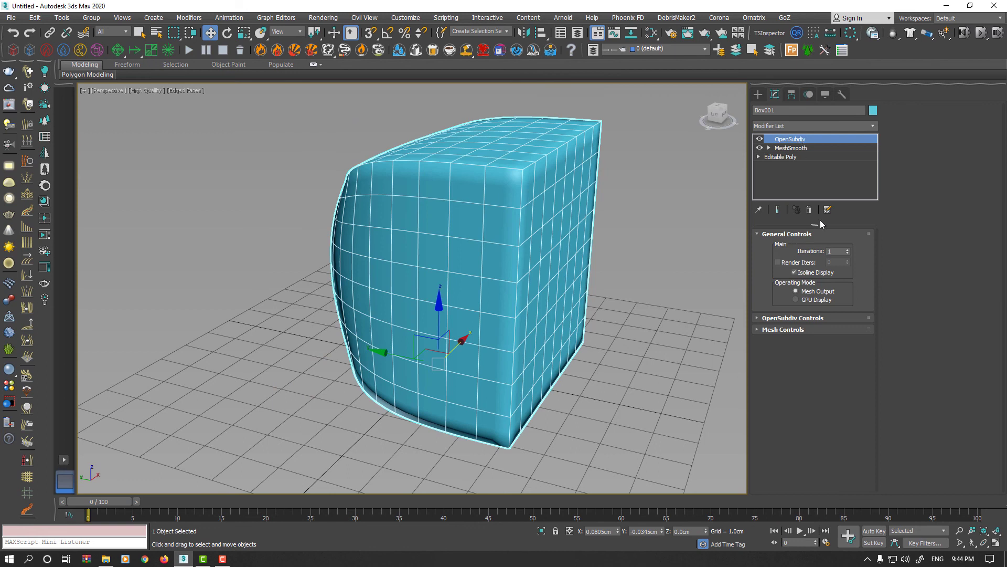
pyautogui.click(848, 250)
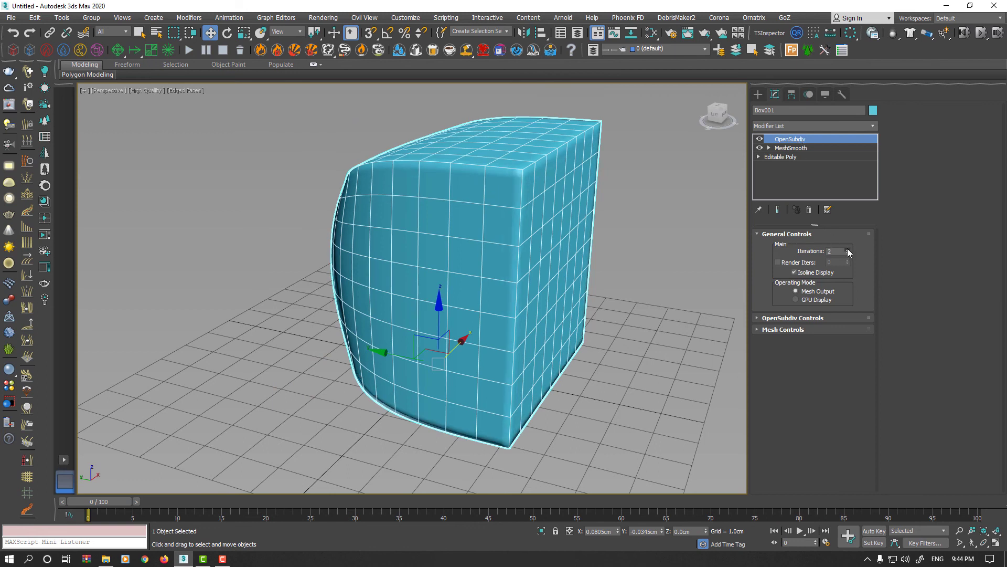
# Turn off the edged faces display and inspect the box's slightly rounded creased edges from another angle.
pyautogui.click(627, 294)
pyautogui.press('F4')
pyautogui.moveTo(582, 262)
pyautogui.keyDown('alt'); pyautogui.mouseDown(button='middle')
pyautogui.moveTo(579, 279)
pyautogui.moveTo(592, 243)
pyautogui.moveTo(553, 263)
pyautogui.moveTo(565, 256)
pyautogui.mouseUp(button='middle'); pyautogui.keyUp('alt')
pyautogui.click(566, 257)
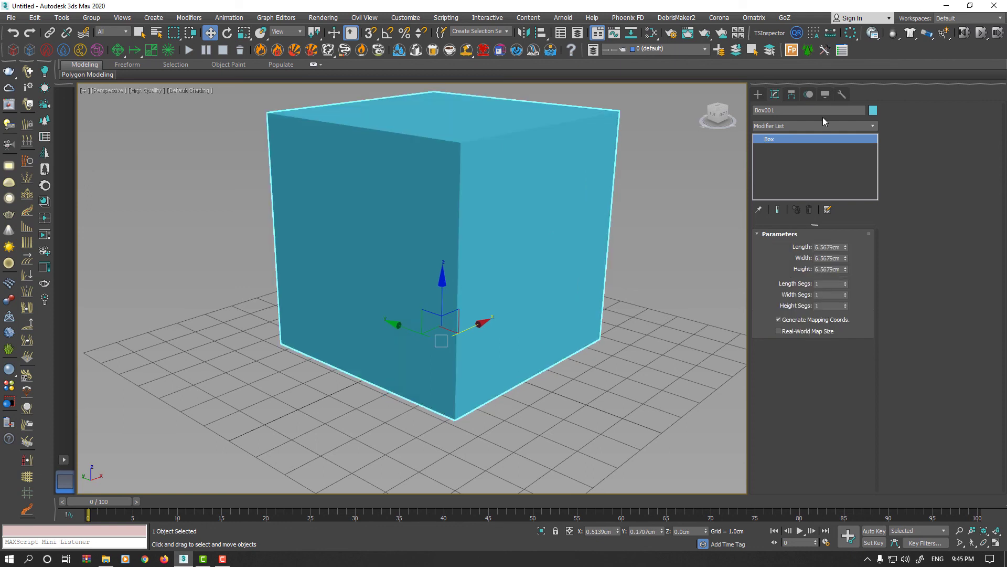
# Add a Data Channel modifier to the plain, unconverted box.
pyautogui.click(820, 122)
pyautogui.press('d')
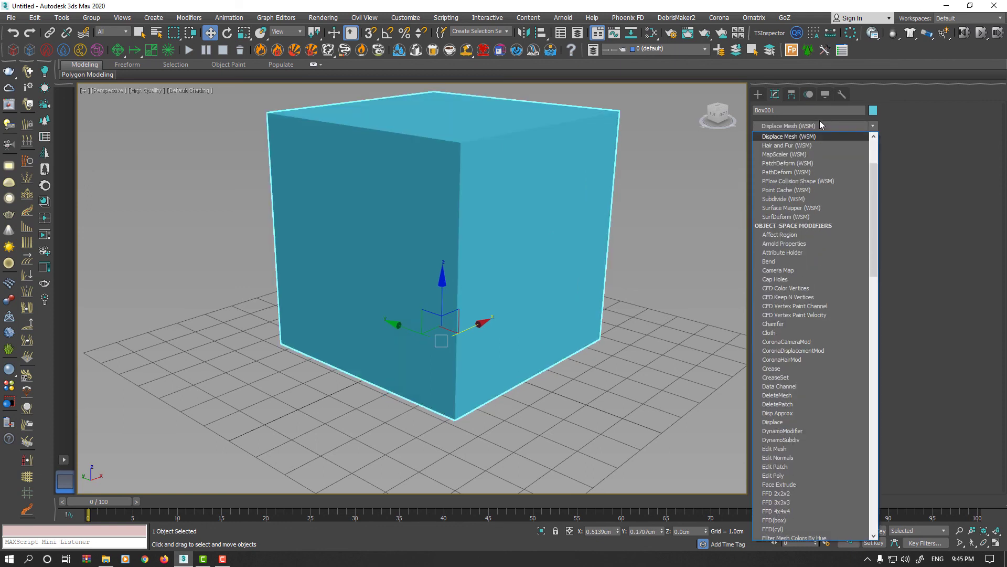
pyautogui.press('d')
pyautogui.click(812, 137)
pyautogui.moveTo(617, 209); pyautogui.dragTo(605, 246, button='middle')
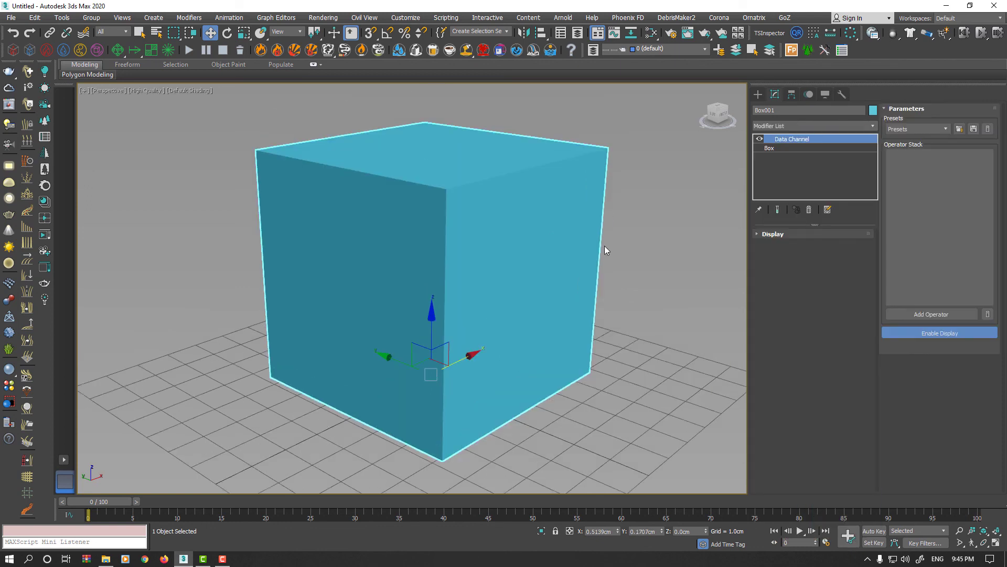